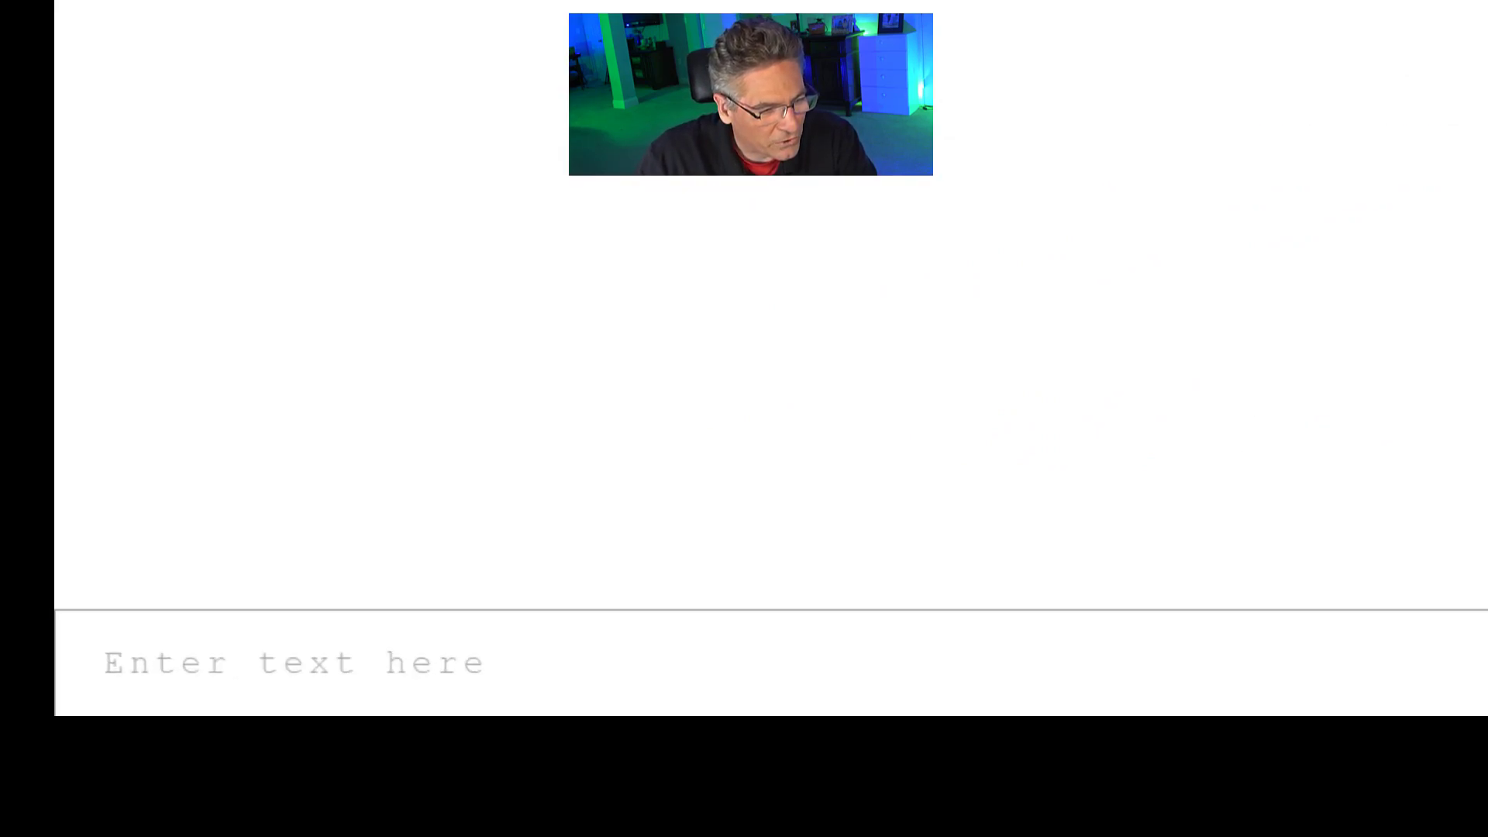
- Write the user's name in handwriting, redrawing it at near-minimum speed, then at maximum speed
click(1179, 587)
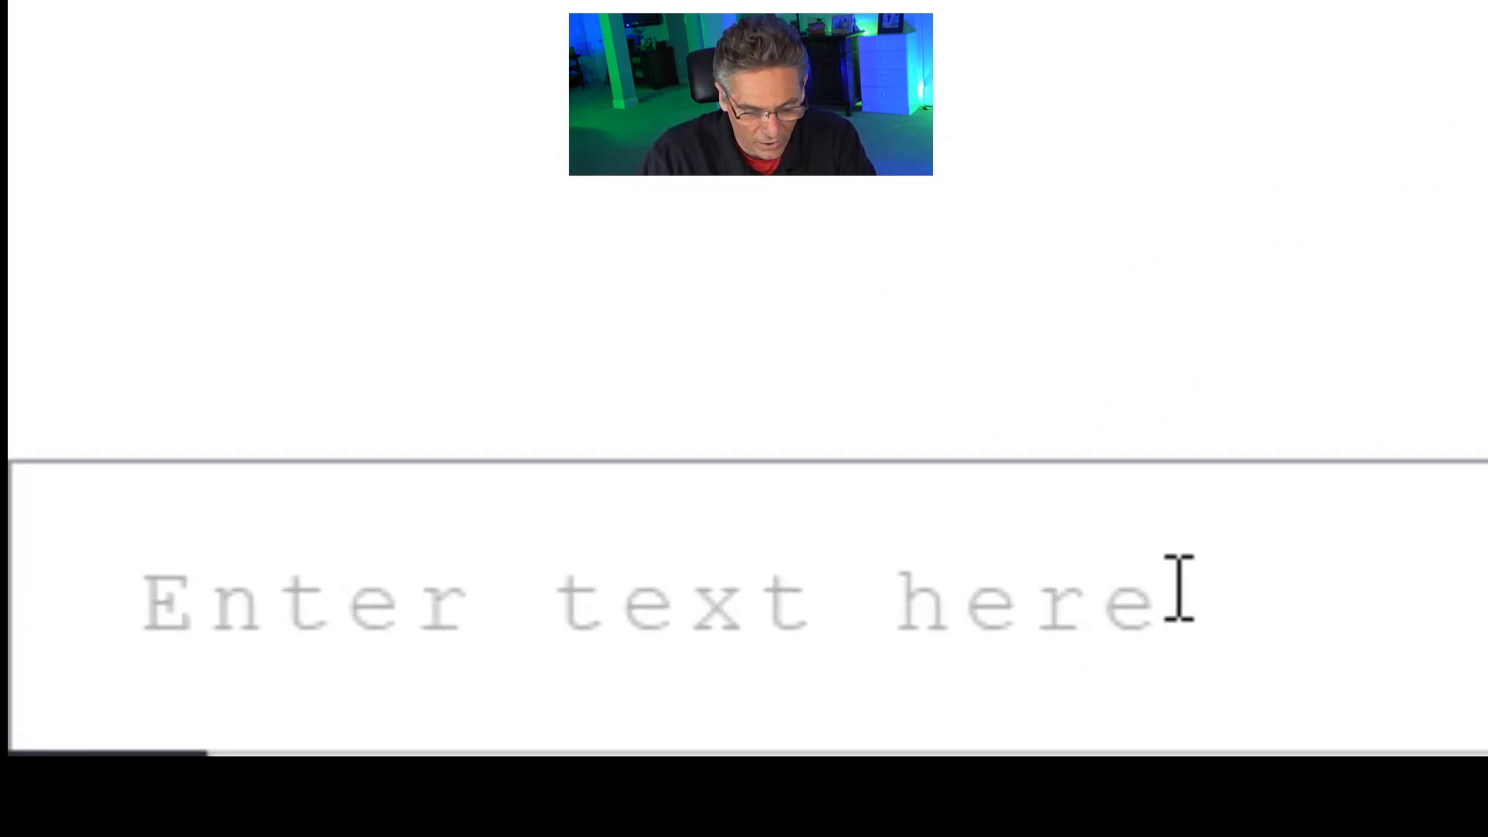
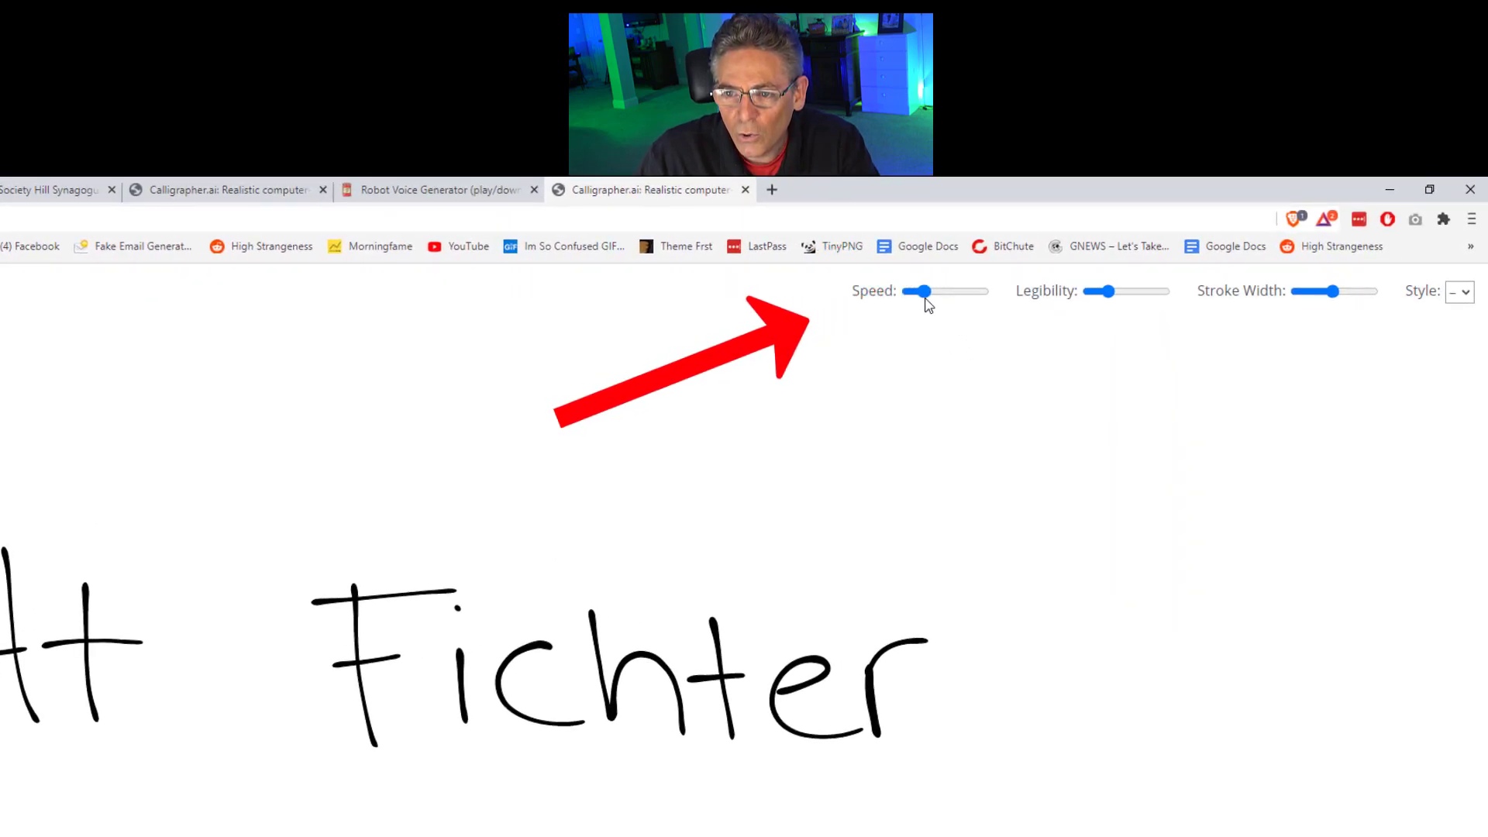
drag(926, 295, 907, 298)
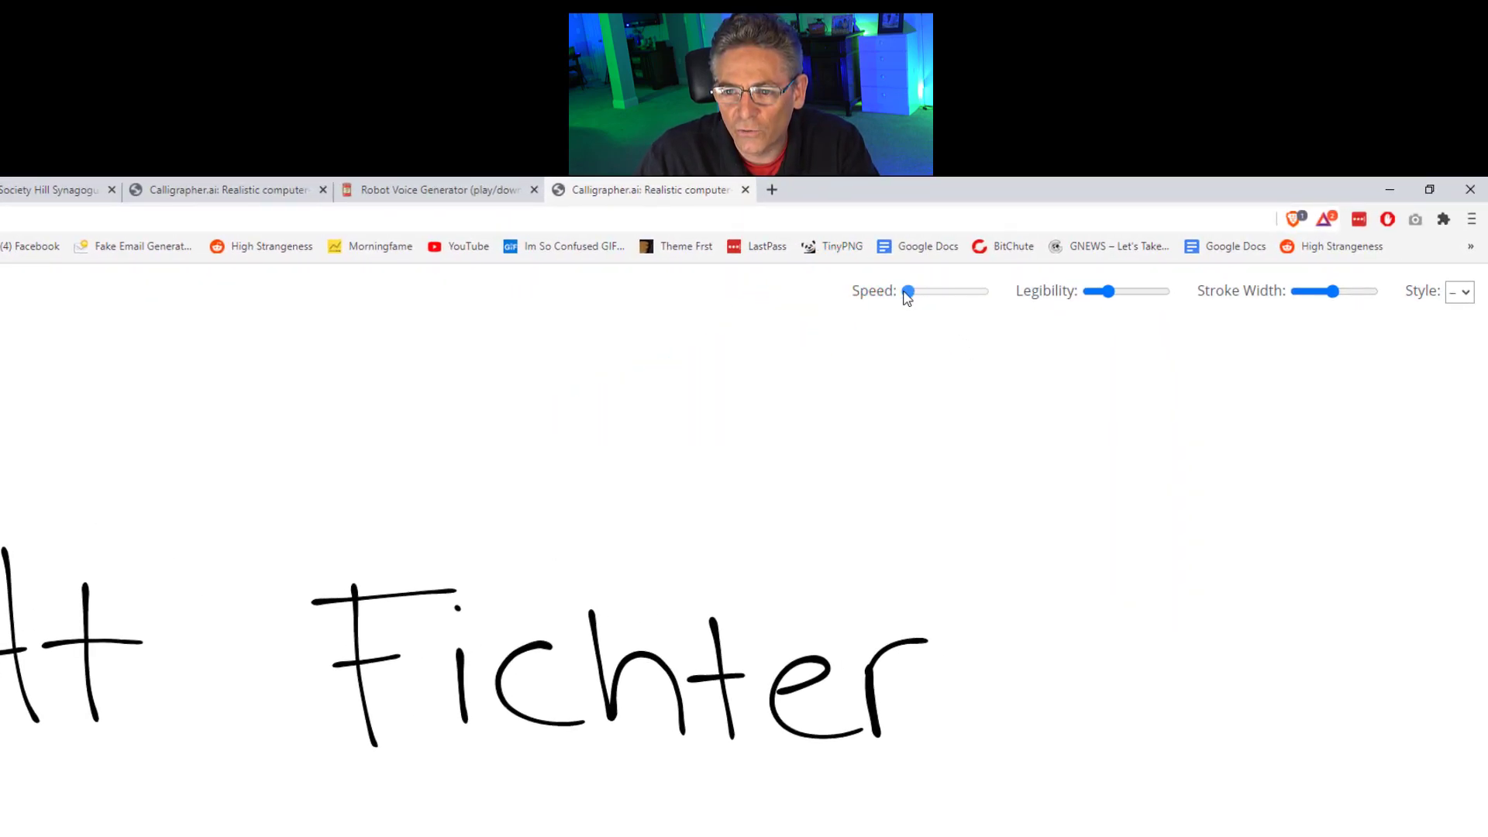
click(1426, 773)
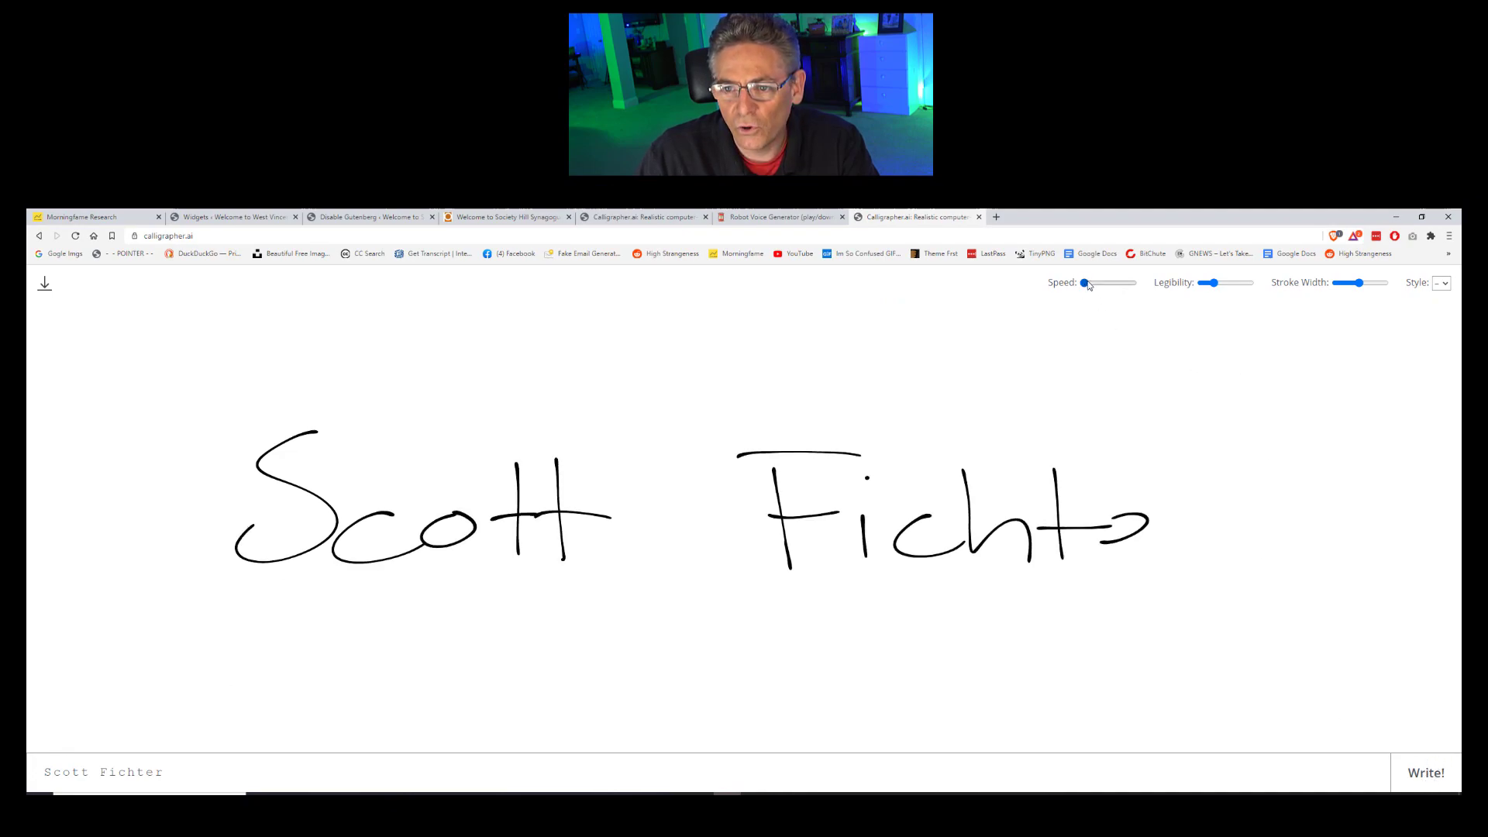
click(1129, 284)
click(1417, 773)
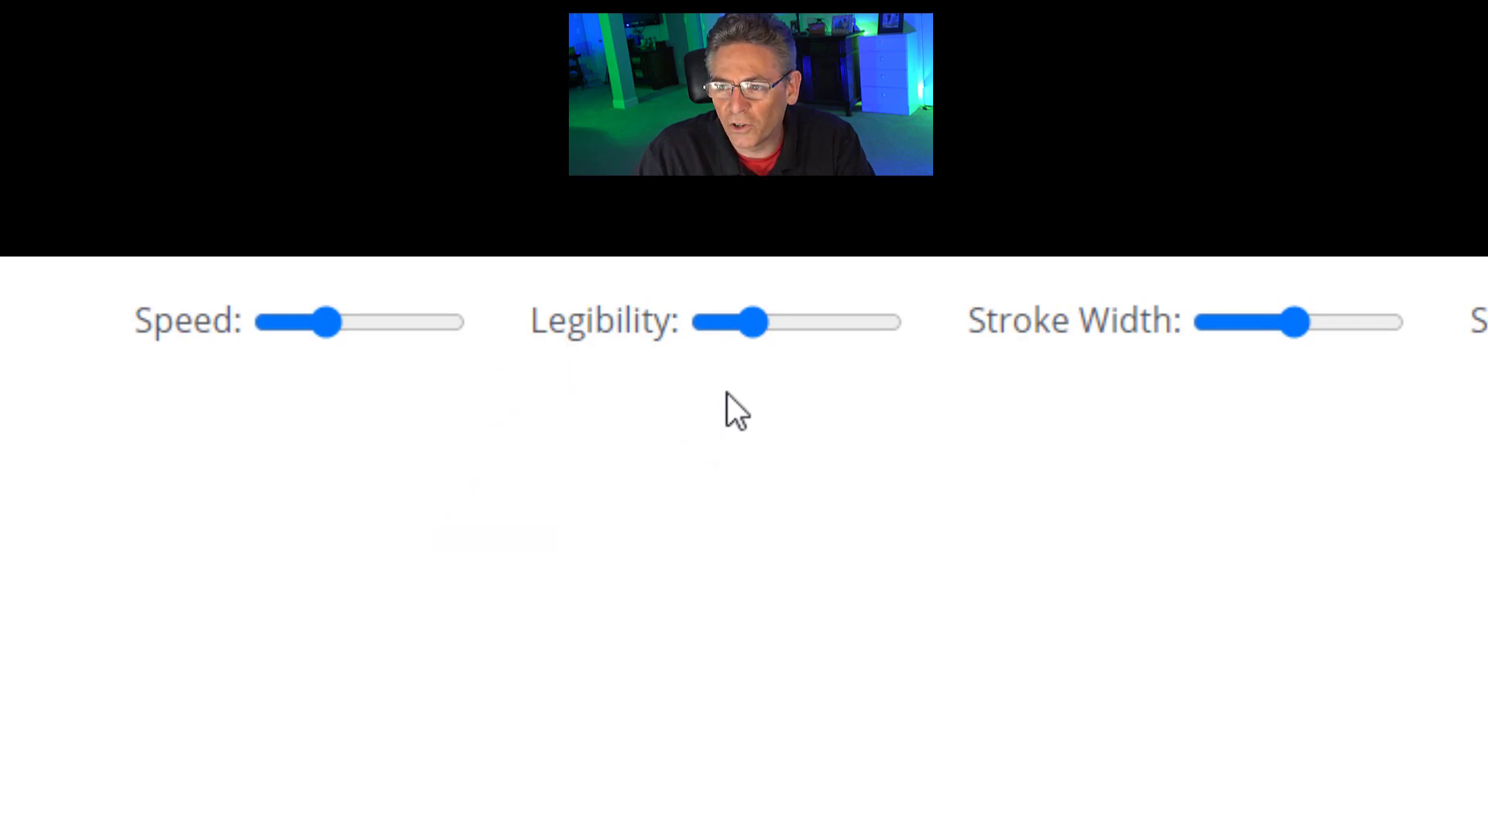
- Redraw with legibility near maximum, and return stroke width to maximum after trying minimum
click(880, 332)
click(1421, 784)
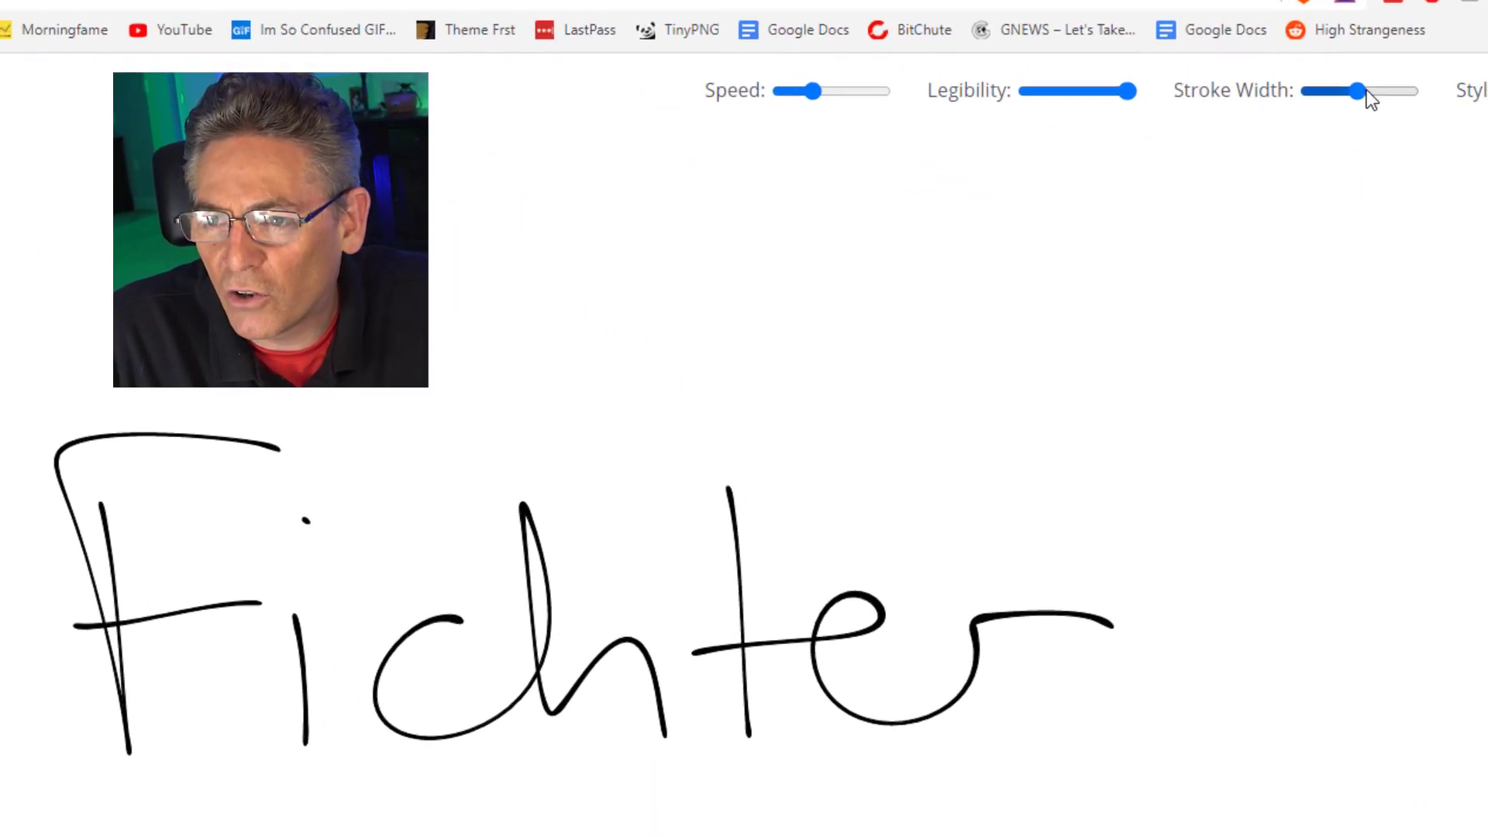
drag(1367, 81, 1409, 80)
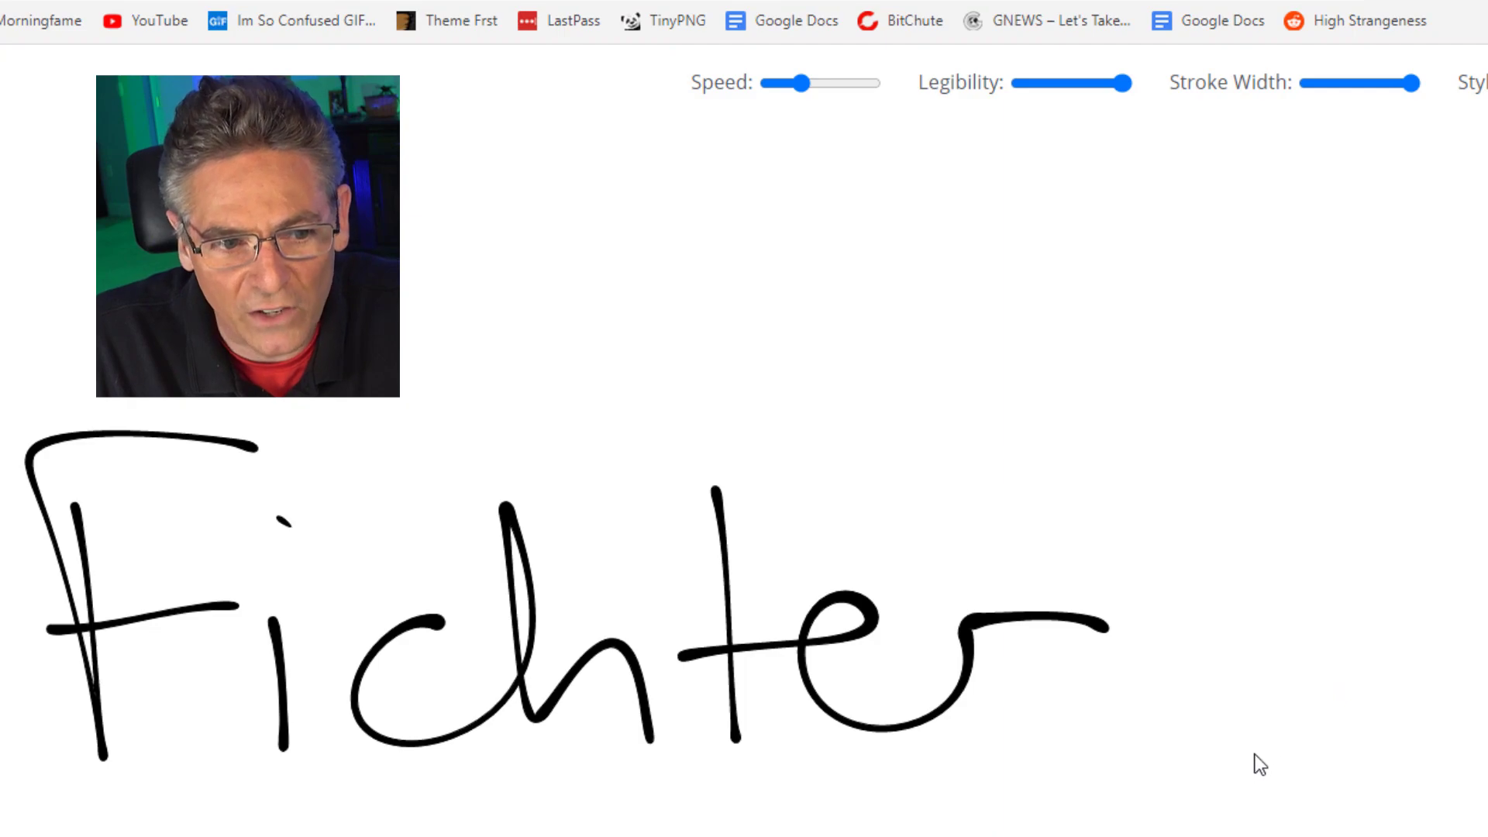
drag(1409, 84, 1309, 86)
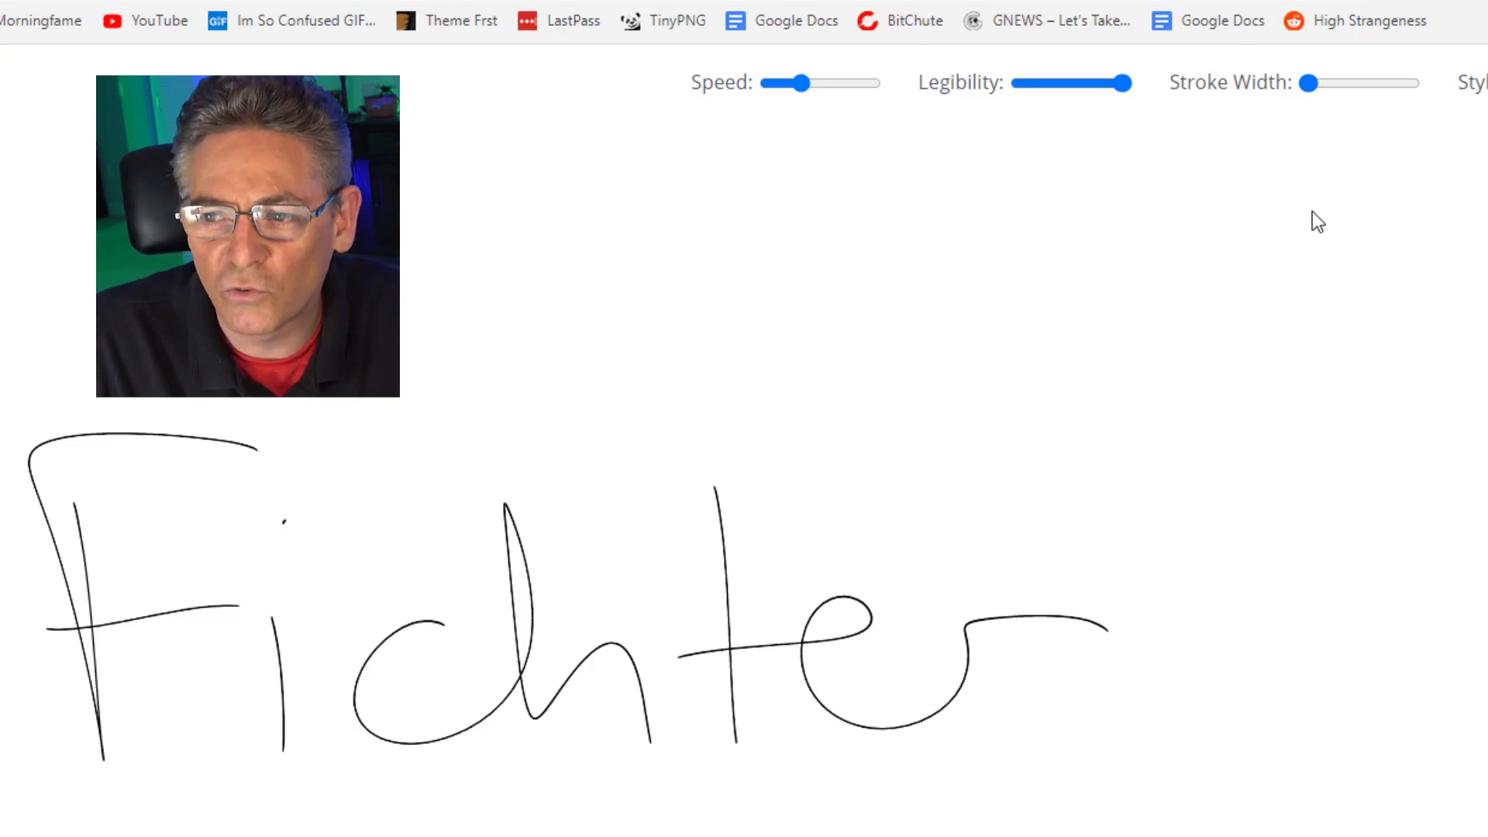
click(1419, 86)
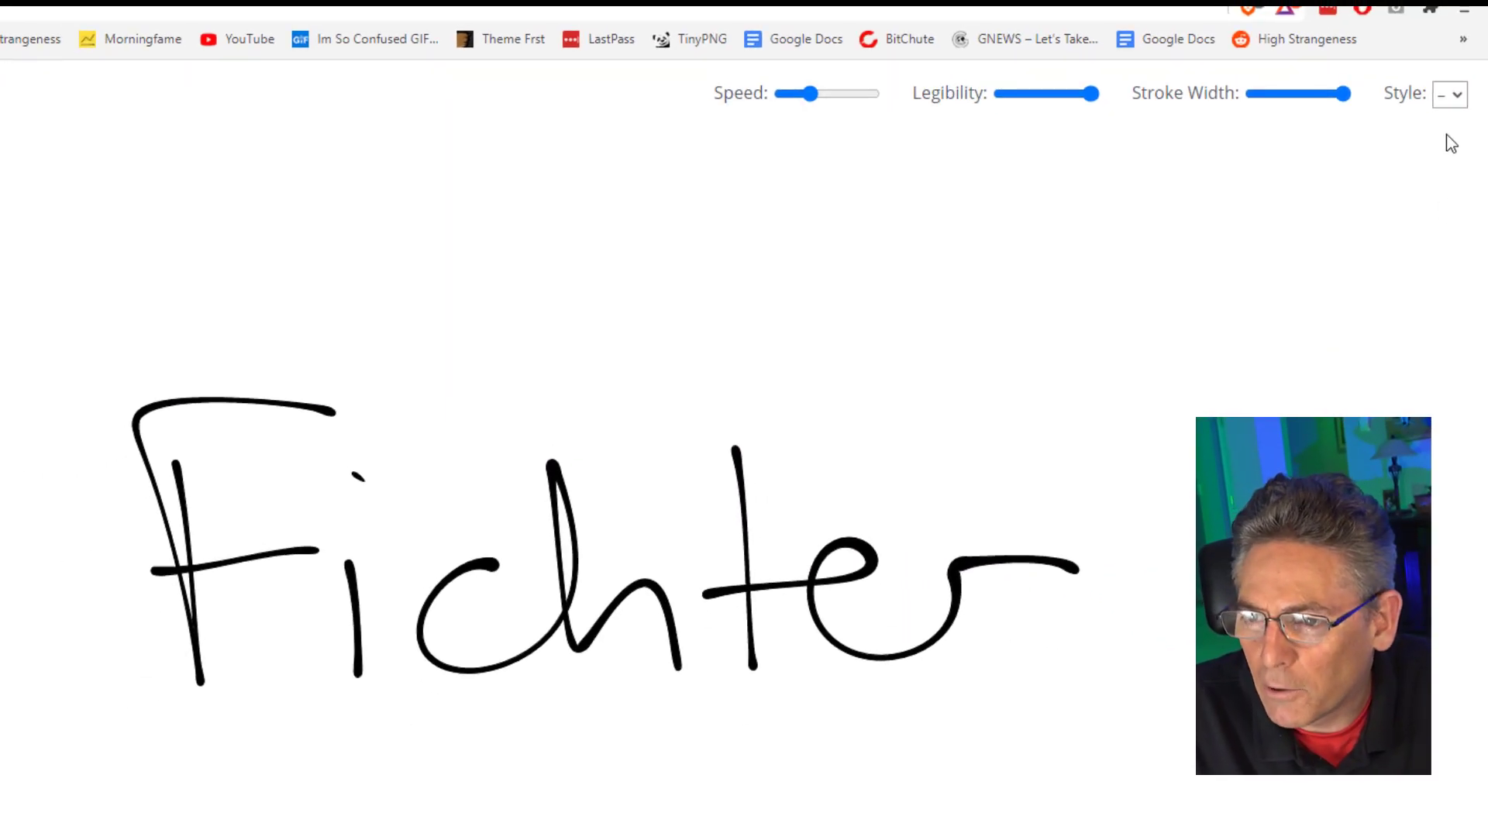
- Change the handwriting style to 1, then to 2, and reopen the Style list
click(1452, 96)
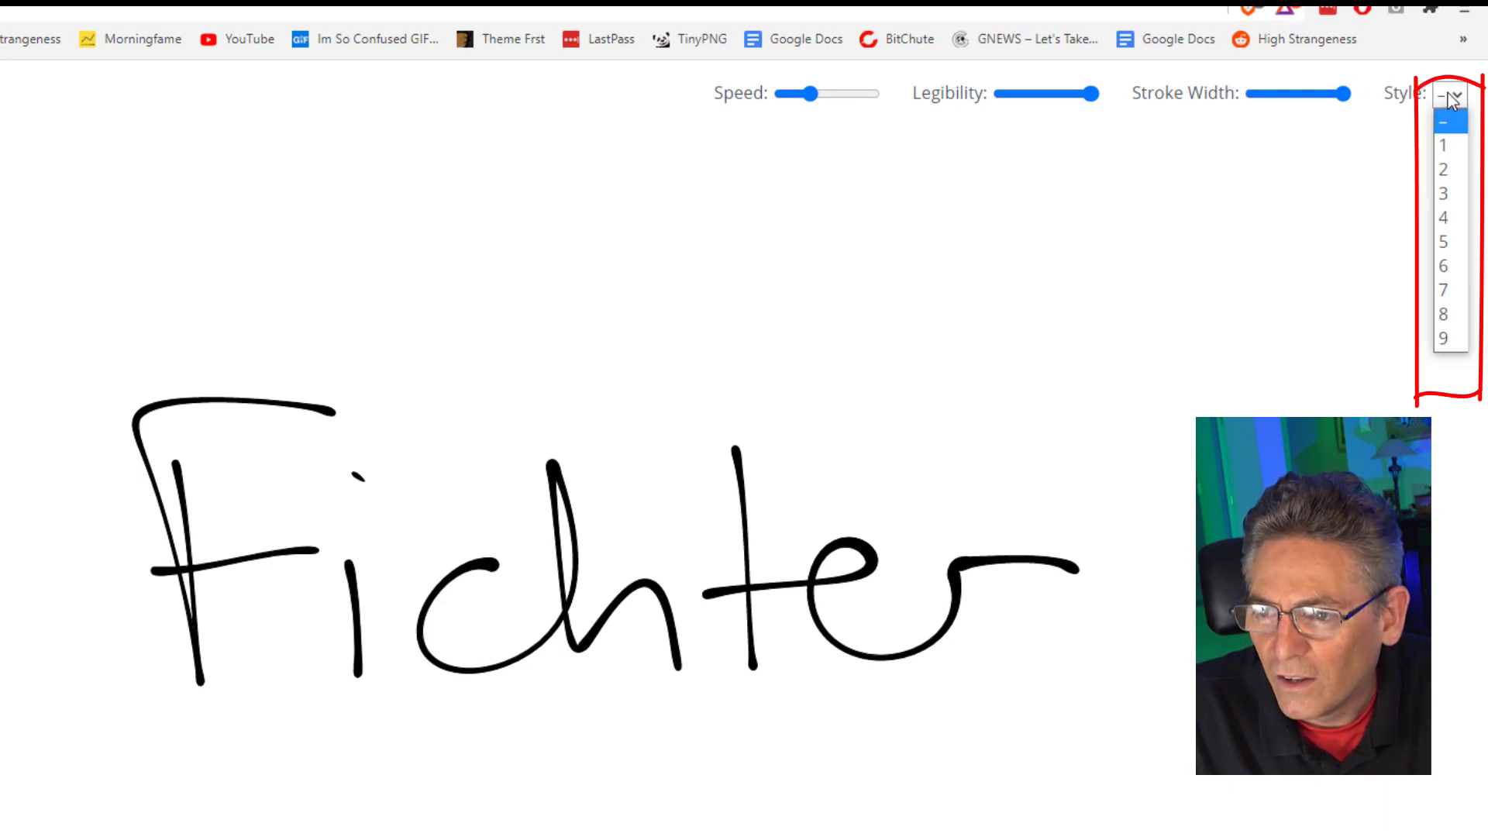
click(1446, 146)
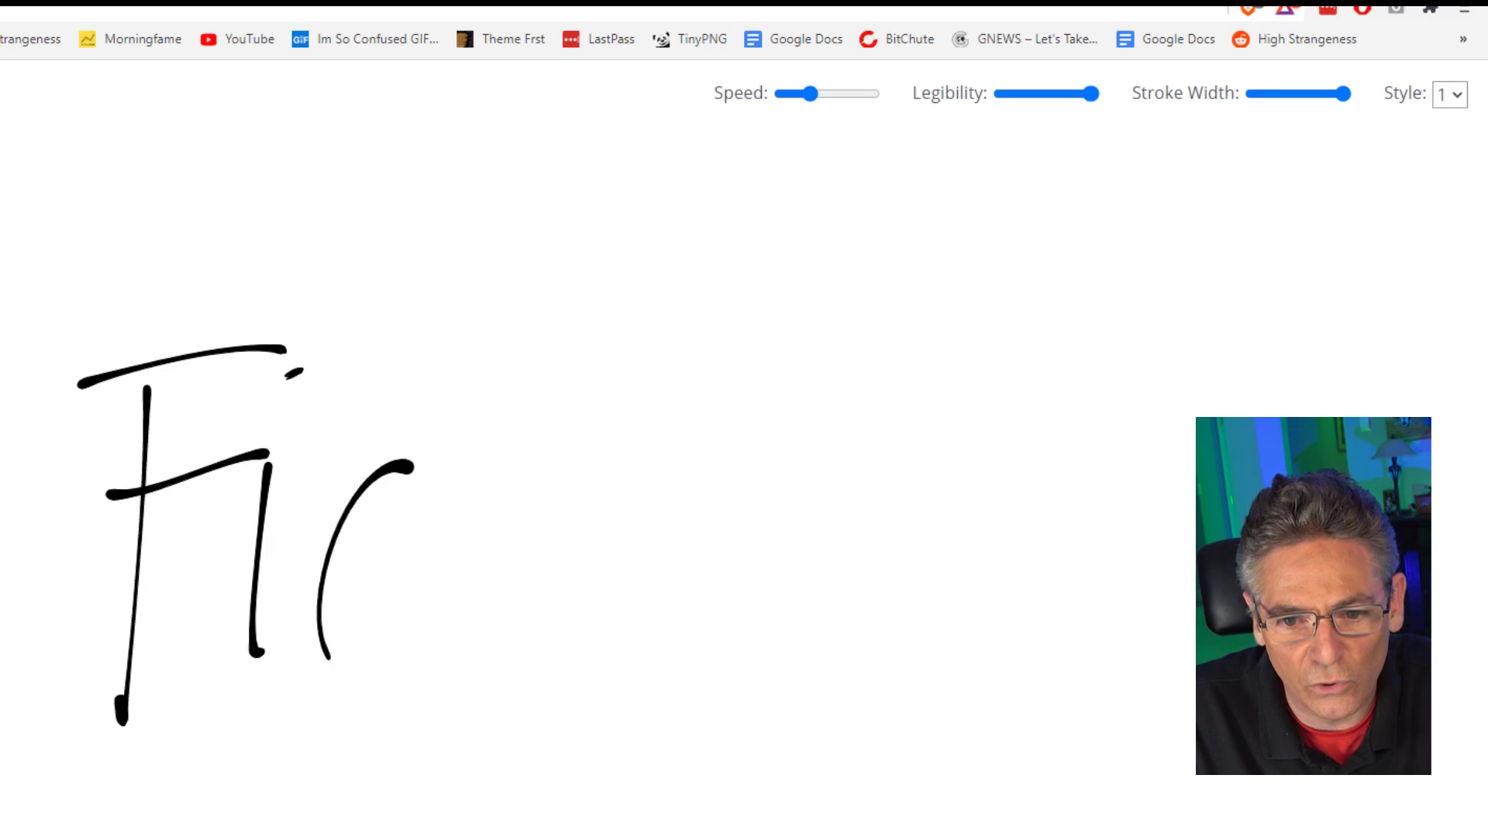
click(1451, 95)
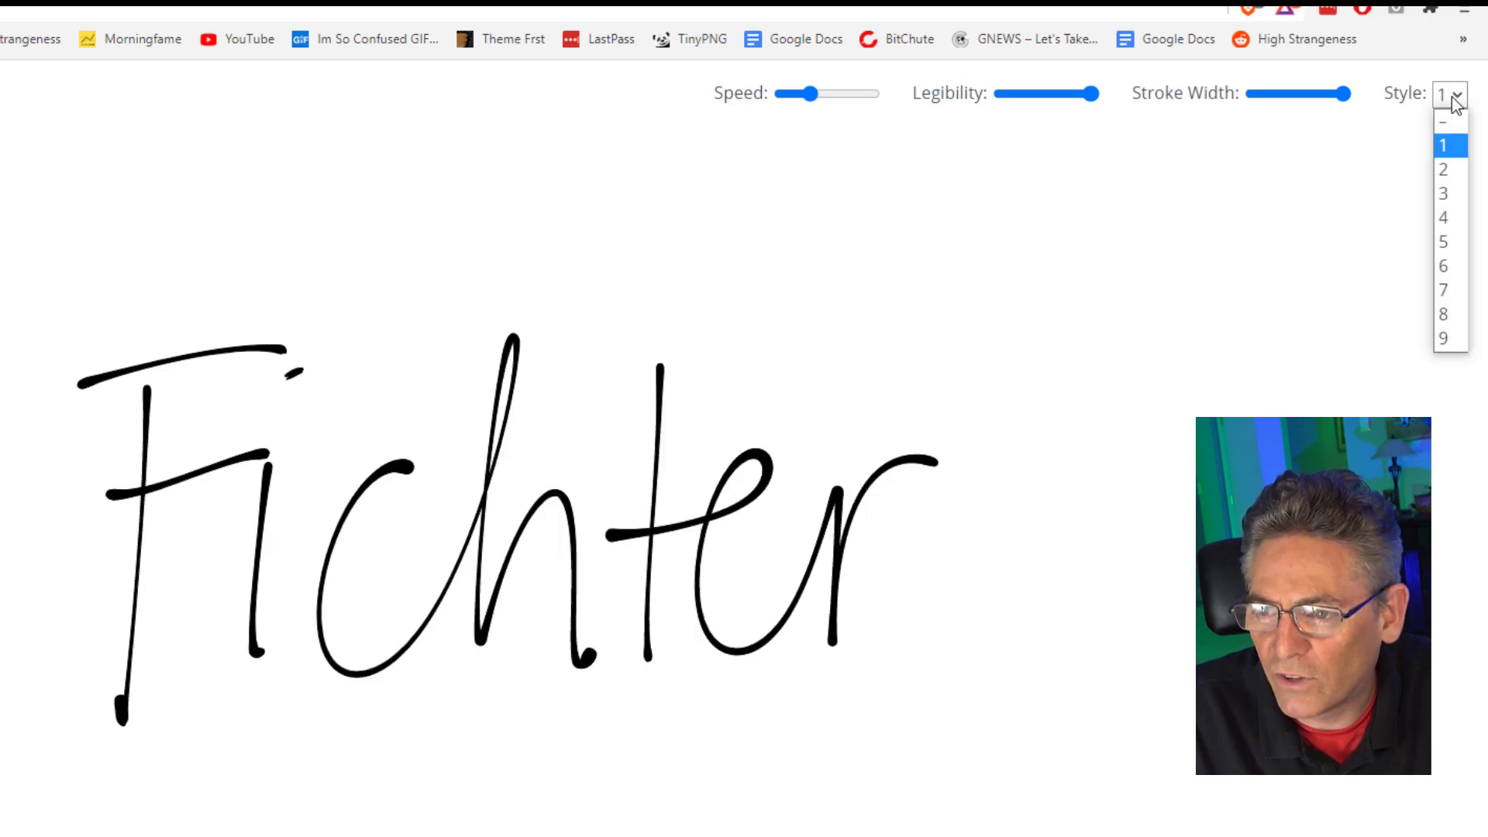
click(1444, 170)
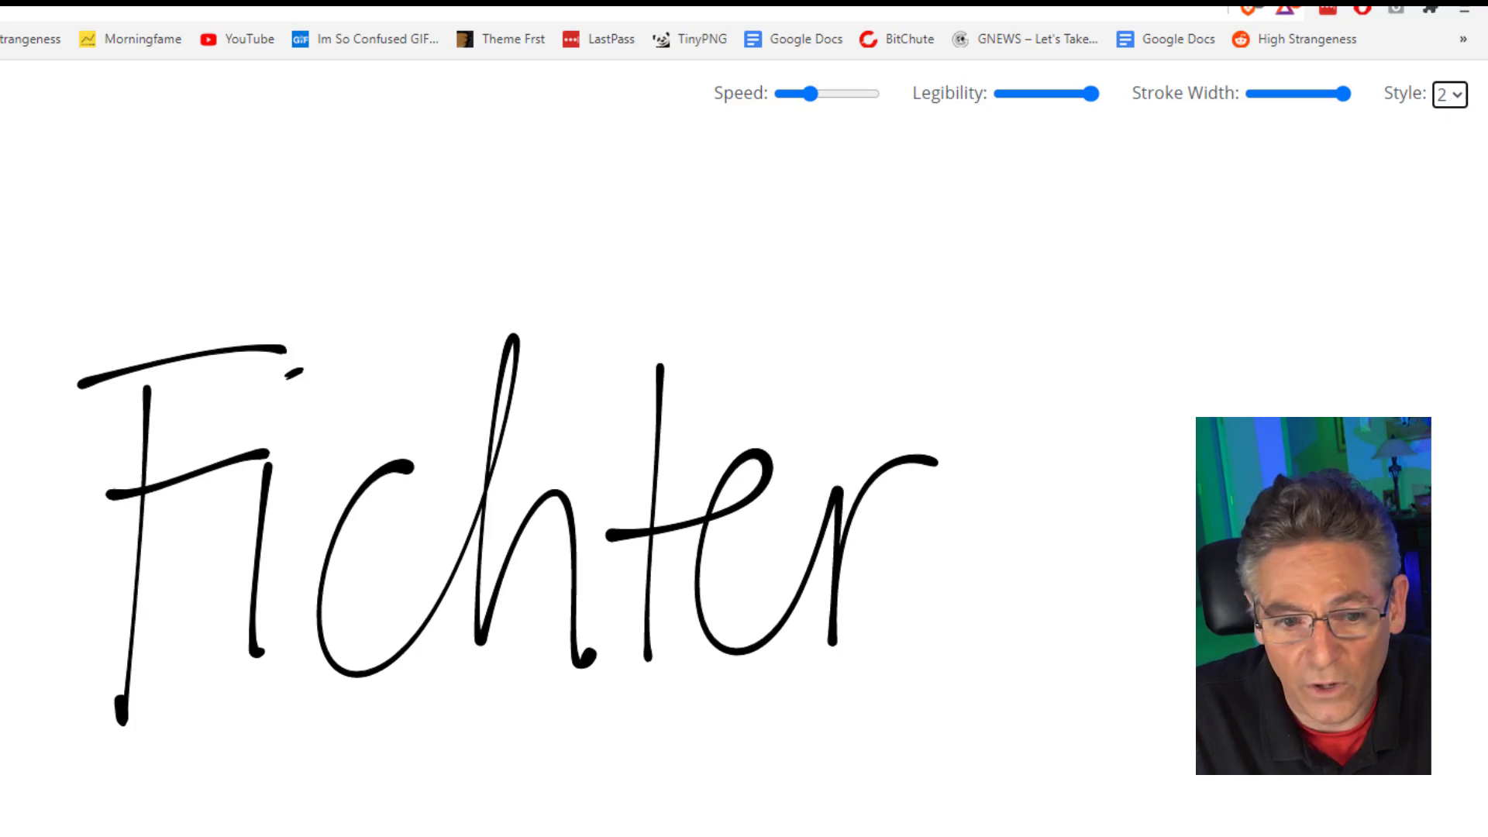
click(1448, 96)
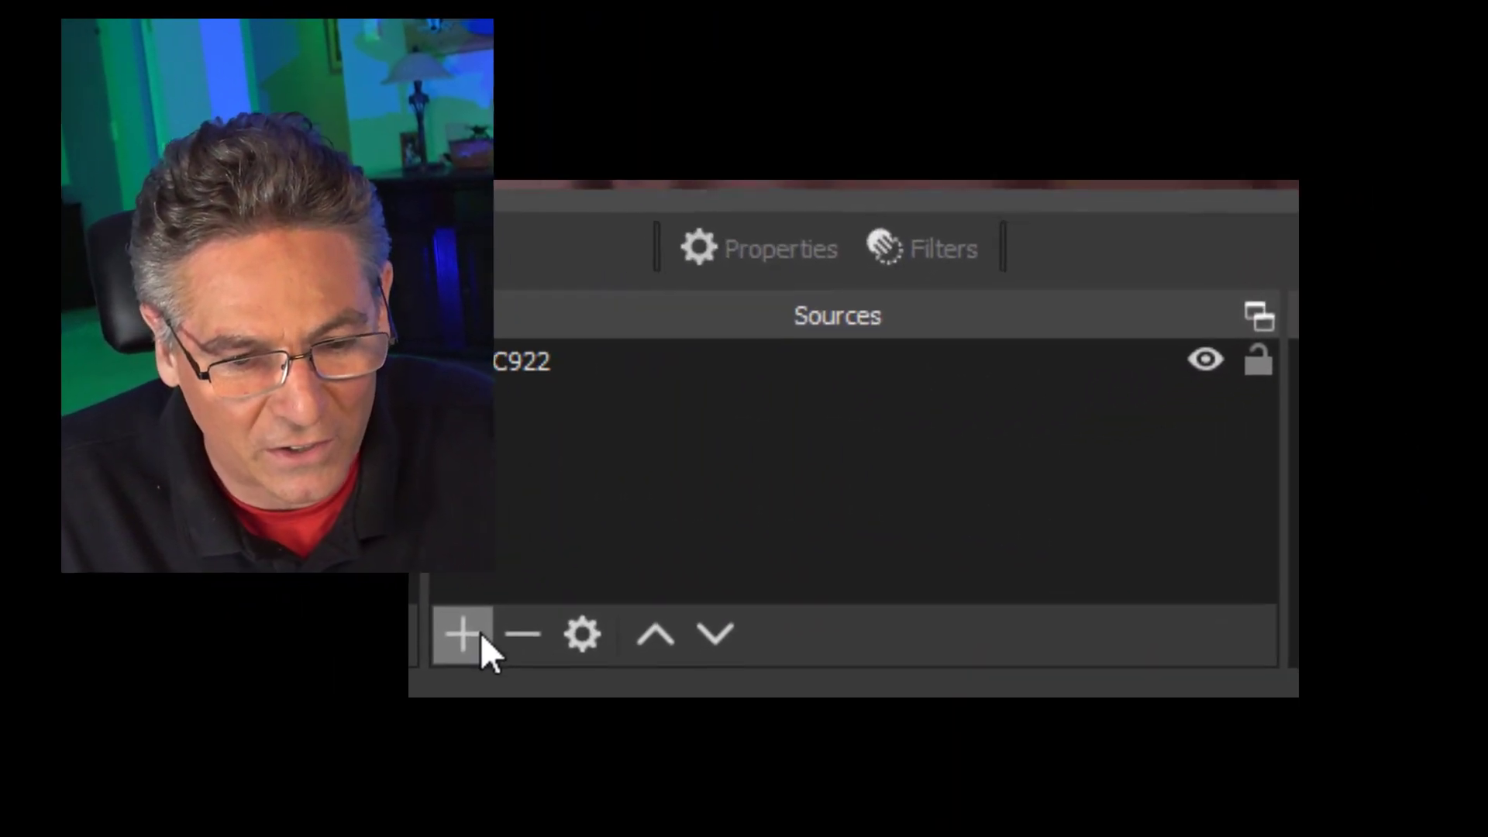
- Add a Window Capture source set to the Brave Calligrapher.ai window
click(481, 636)
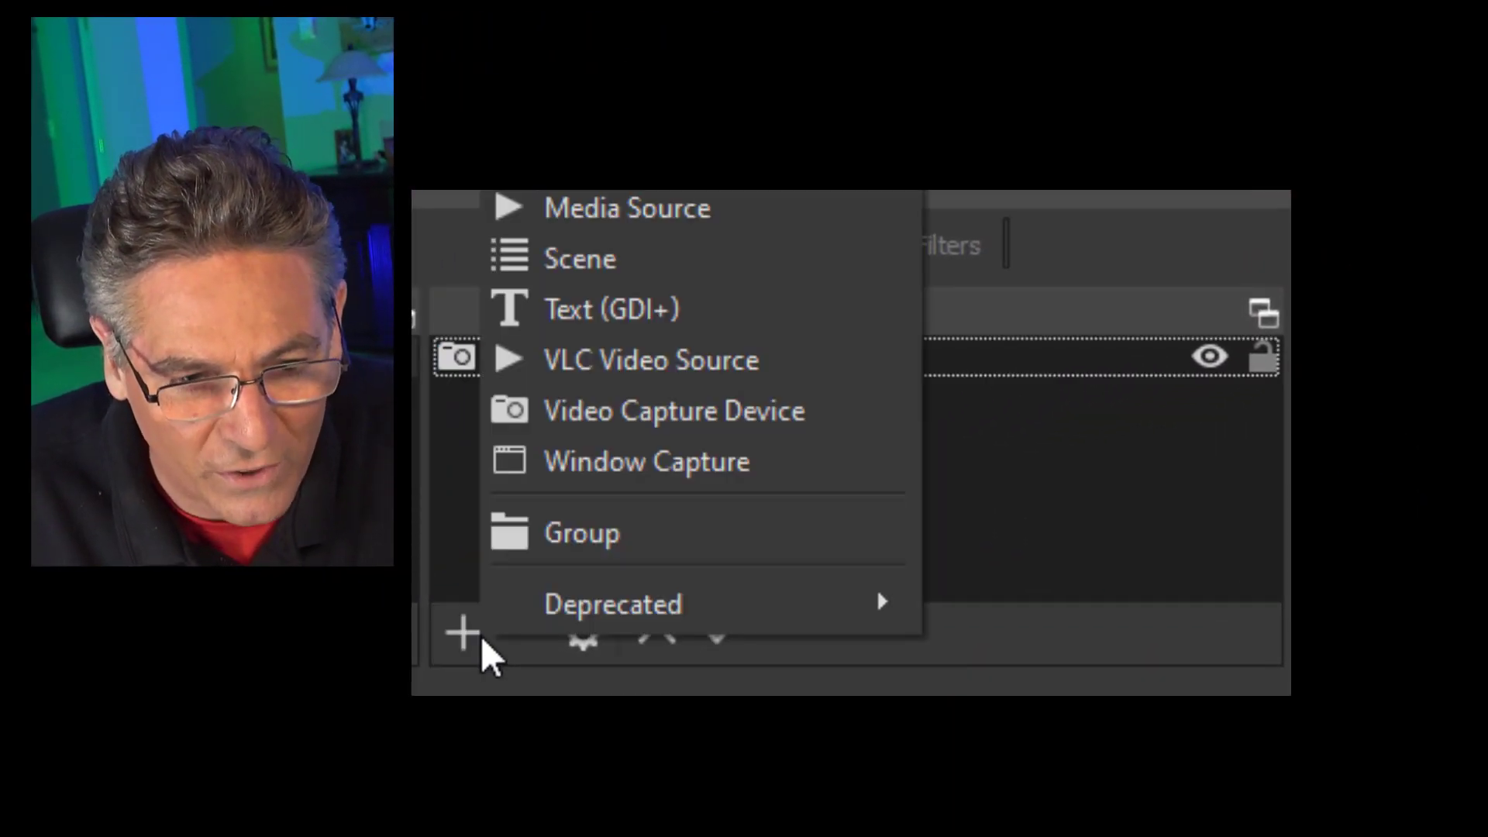
click(698, 474)
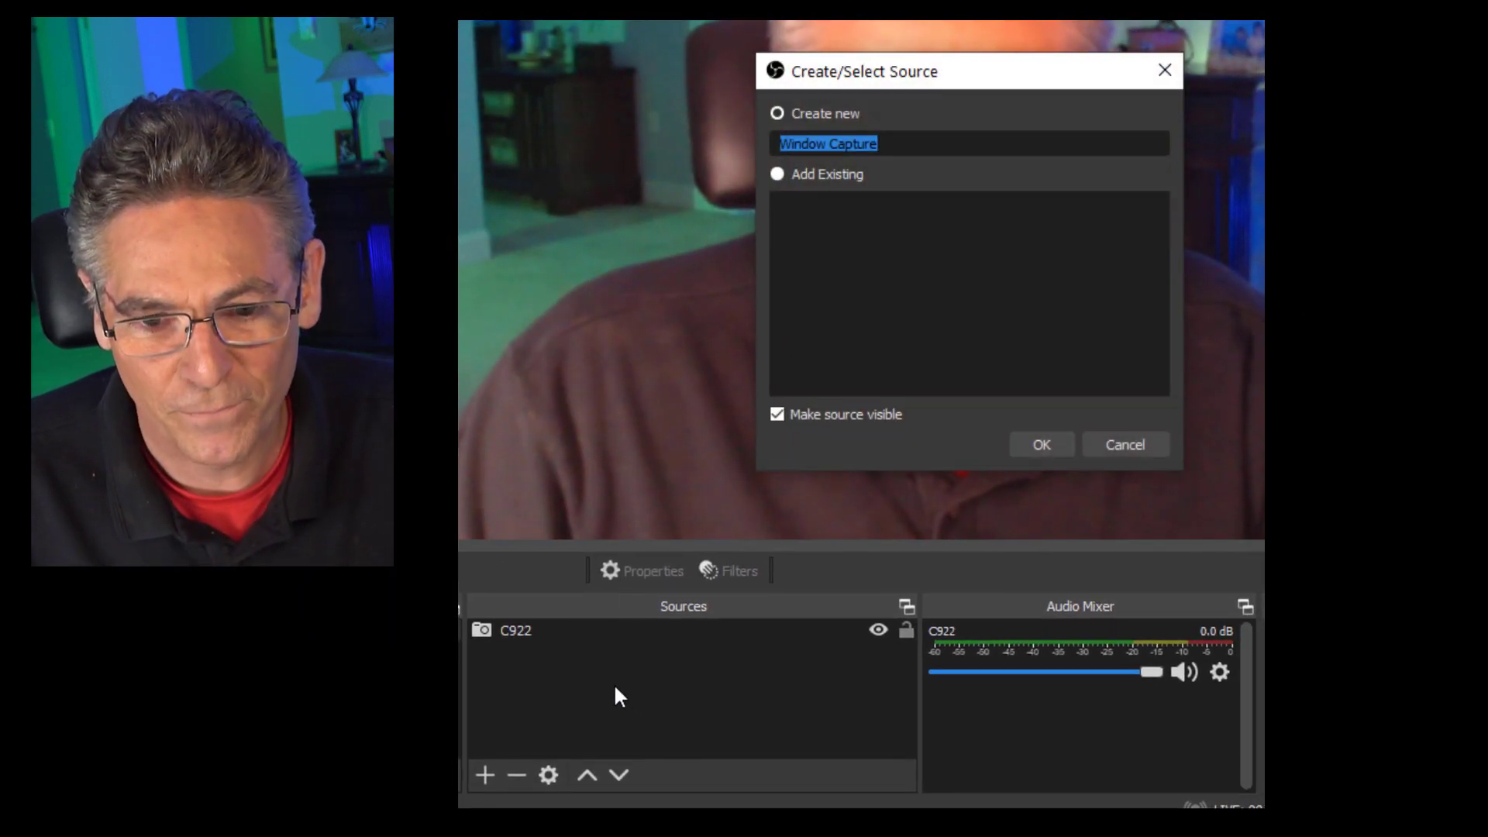
click(1040, 444)
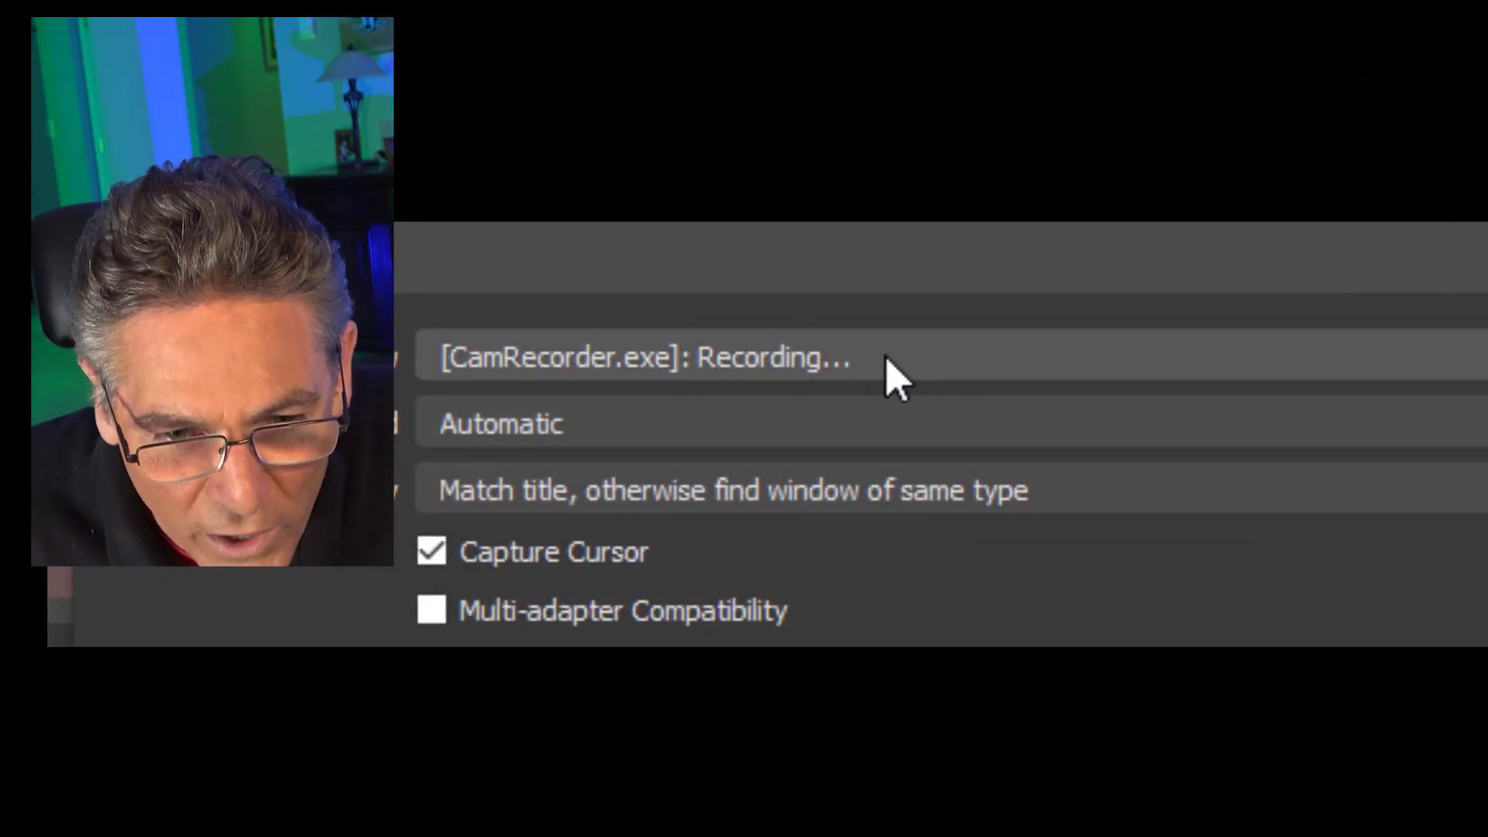
click(891, 368)
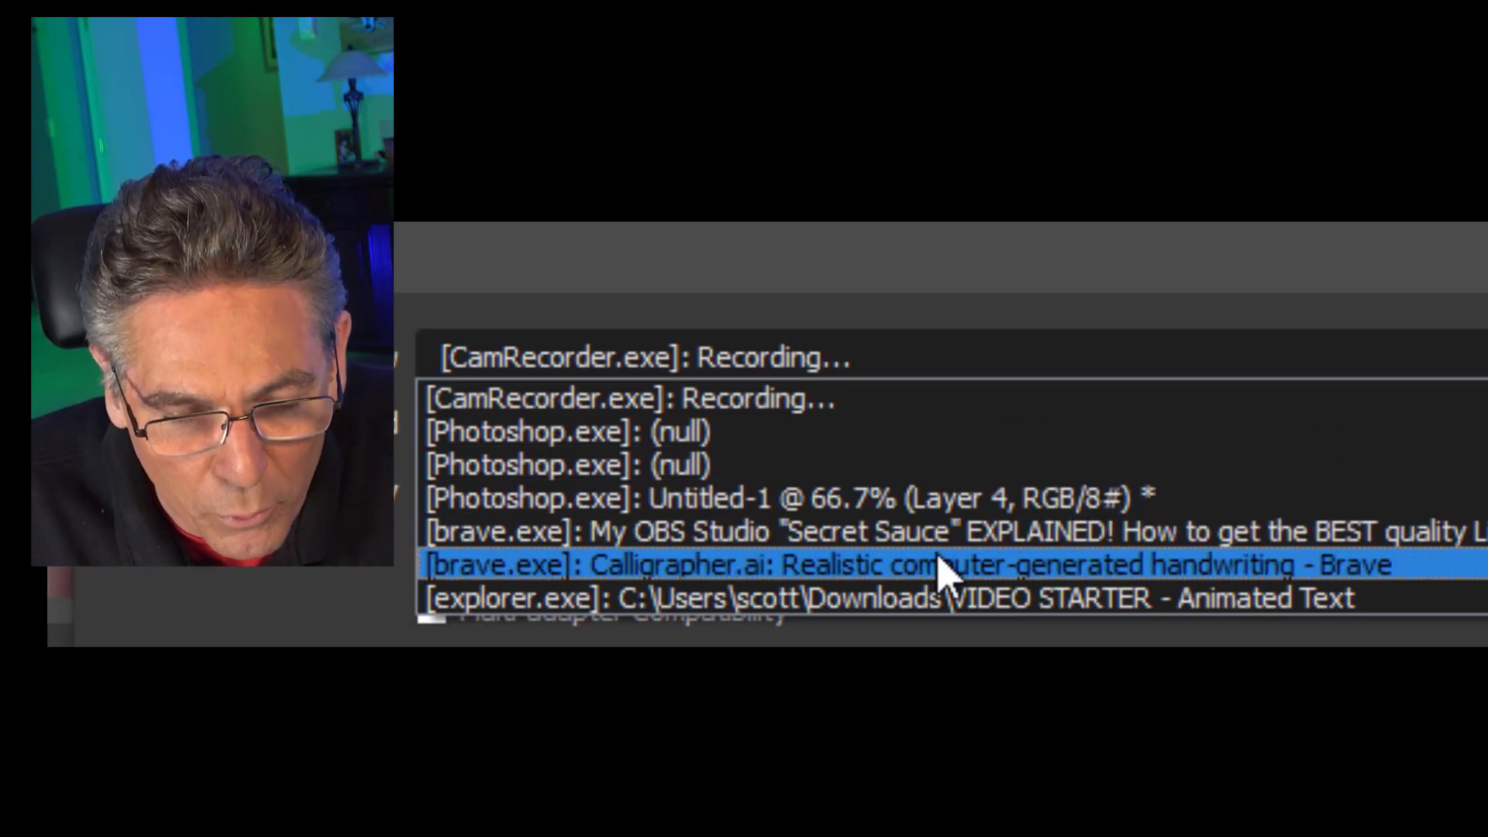
click(1120, 566)
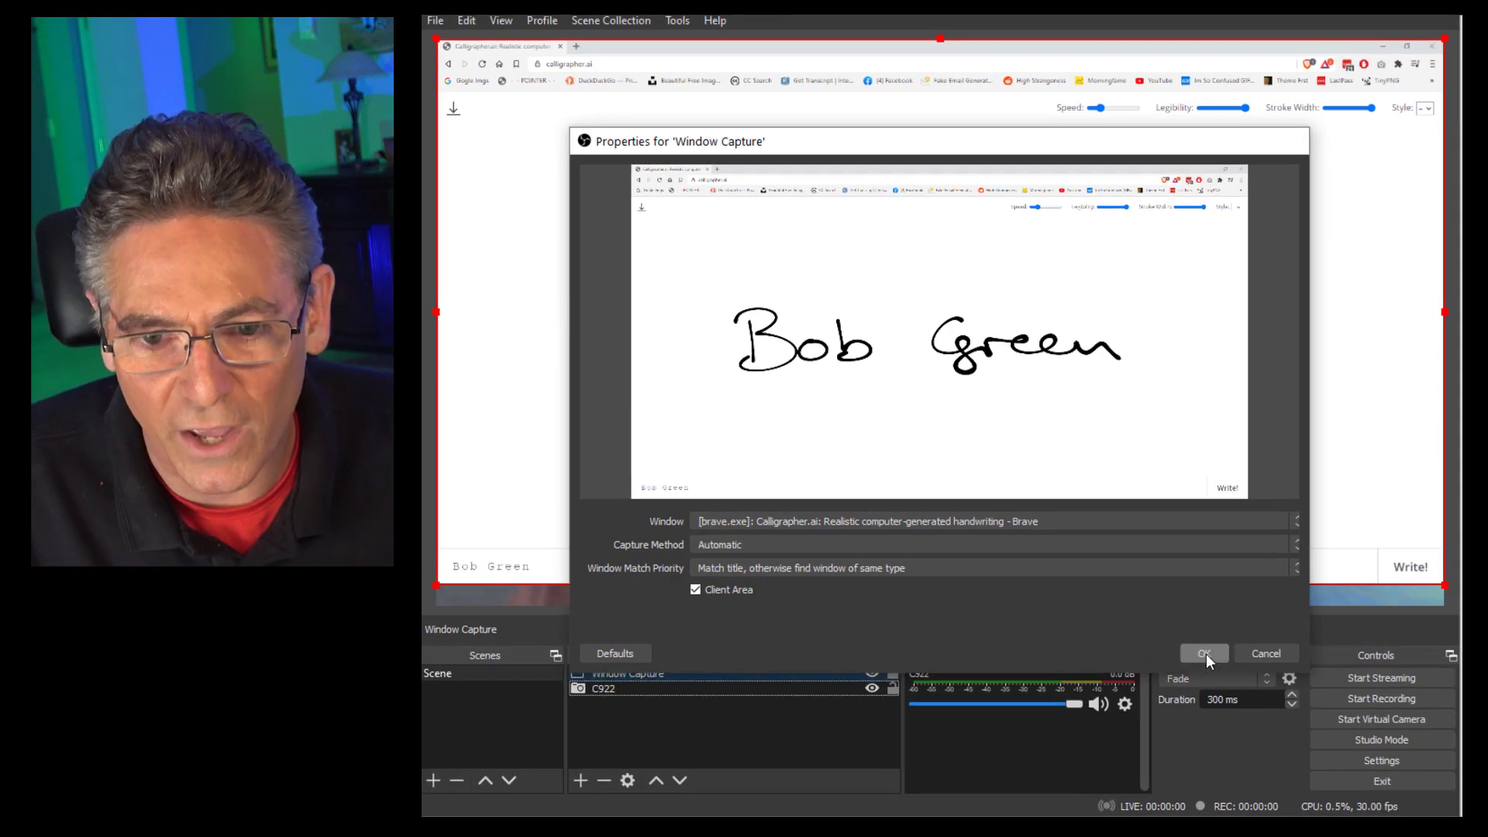
- Crop the browser bars off the capture's top, trim its bottom, and move it lower
click(1204, 653)
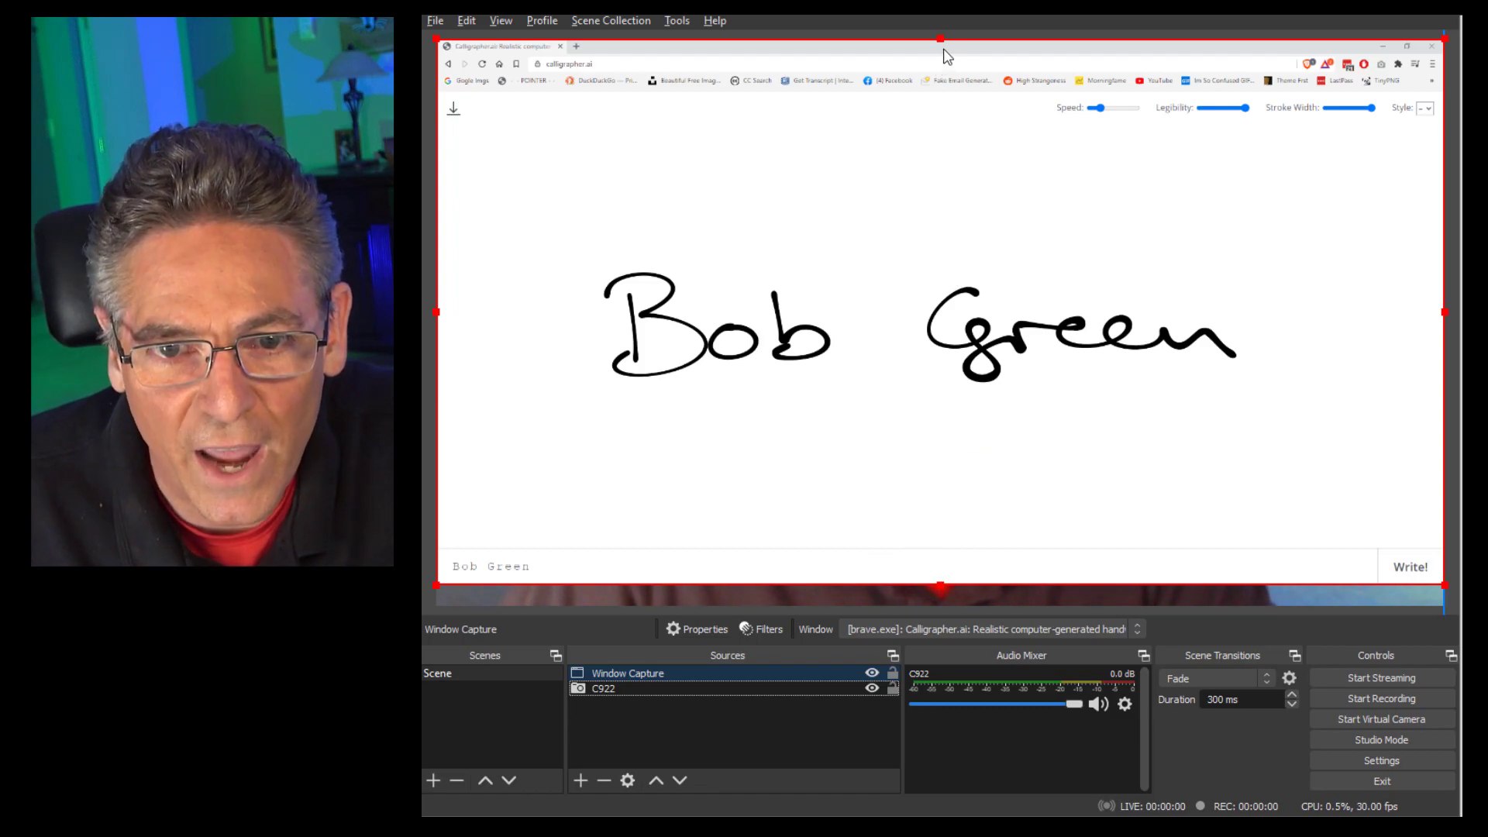
drag(939, 36, 937, 210)
drag(943, 587, 946, 554)
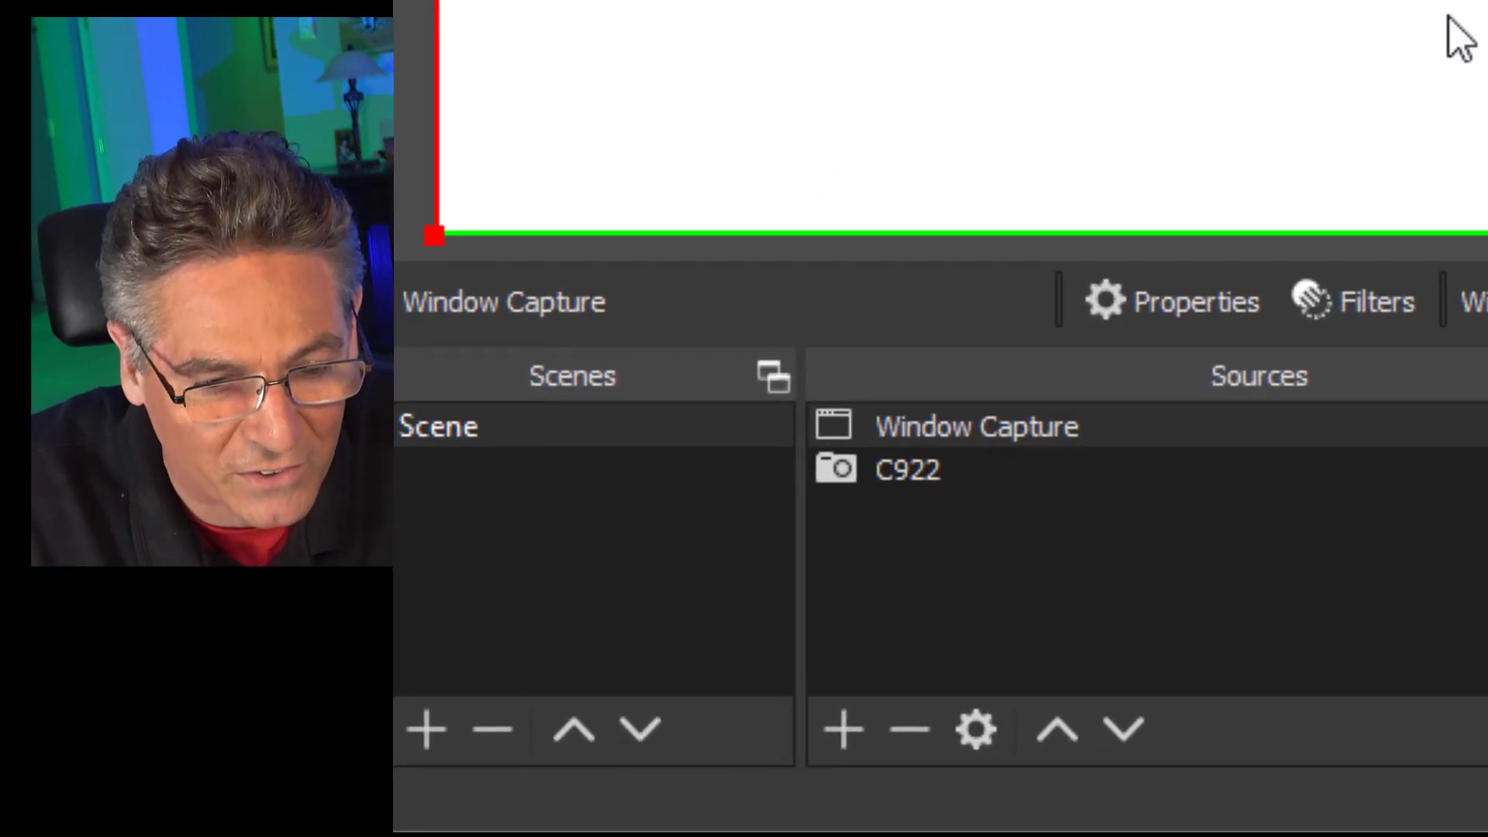
- Add a Color Correction filter to the Window Capture source with its default name
right_click(733, 651)
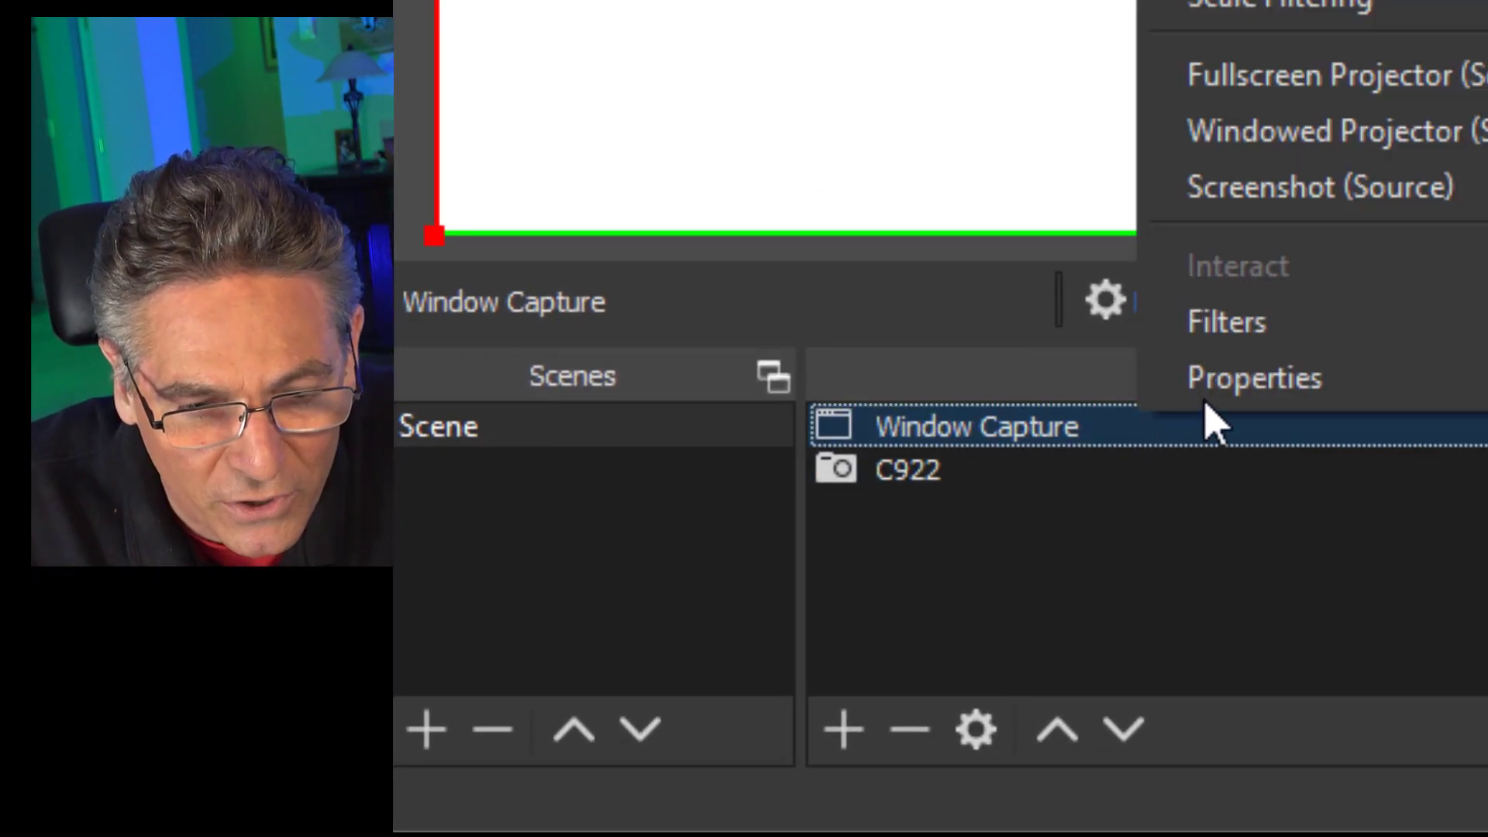
click(1226, 322)
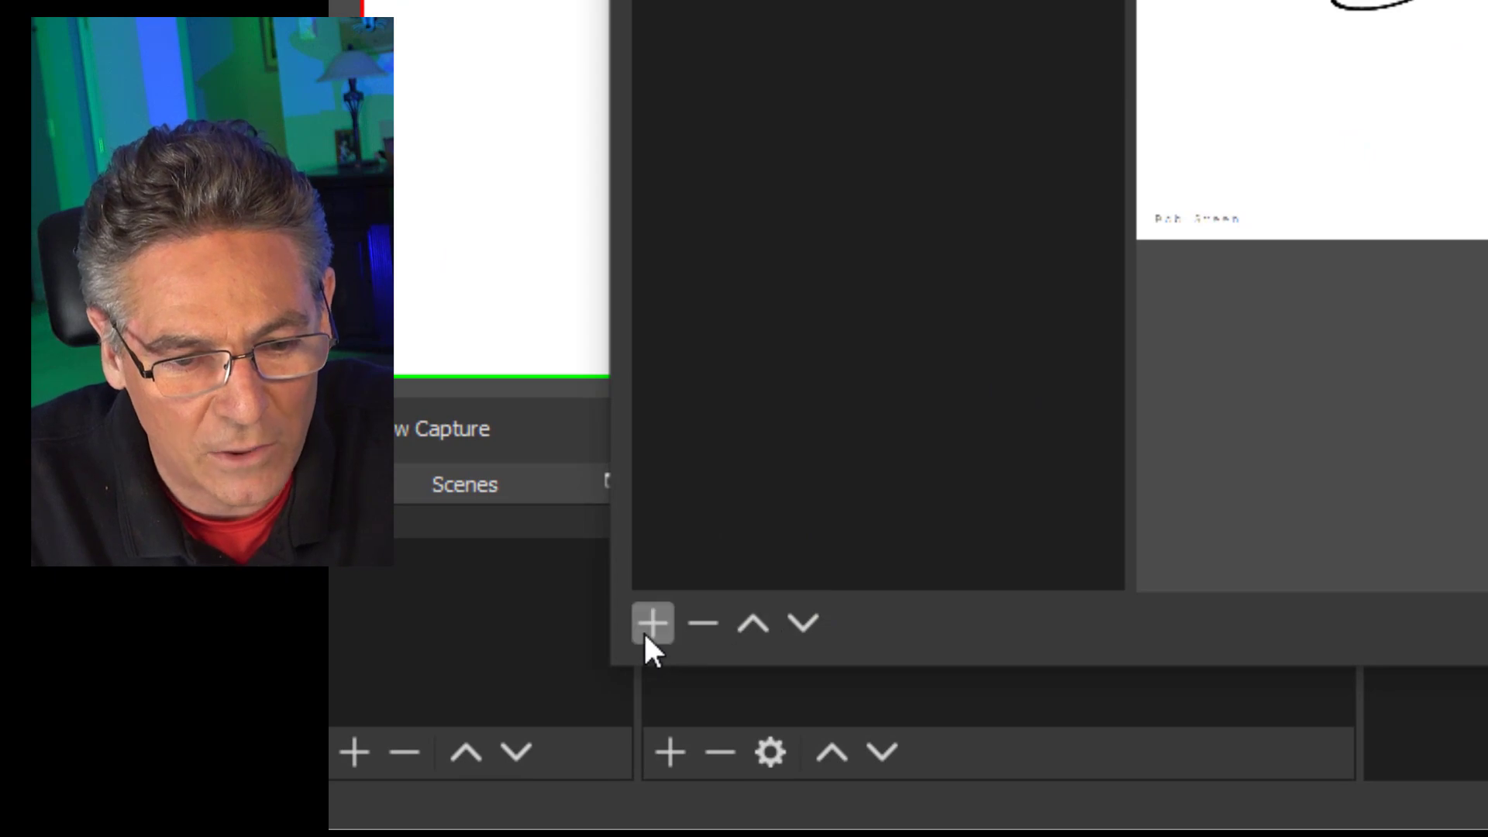
click(645, 629)
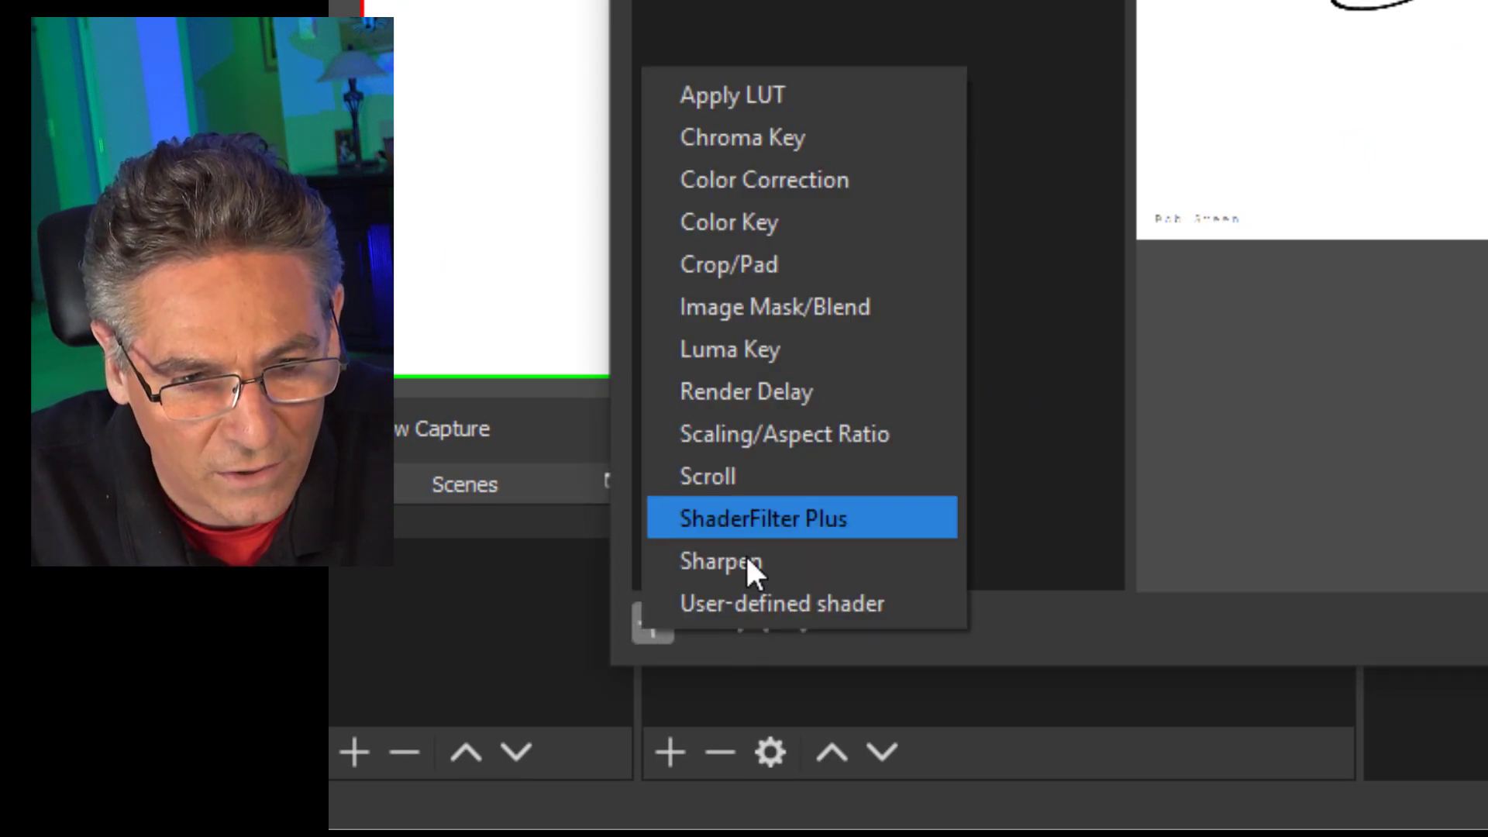
click(853, 186)
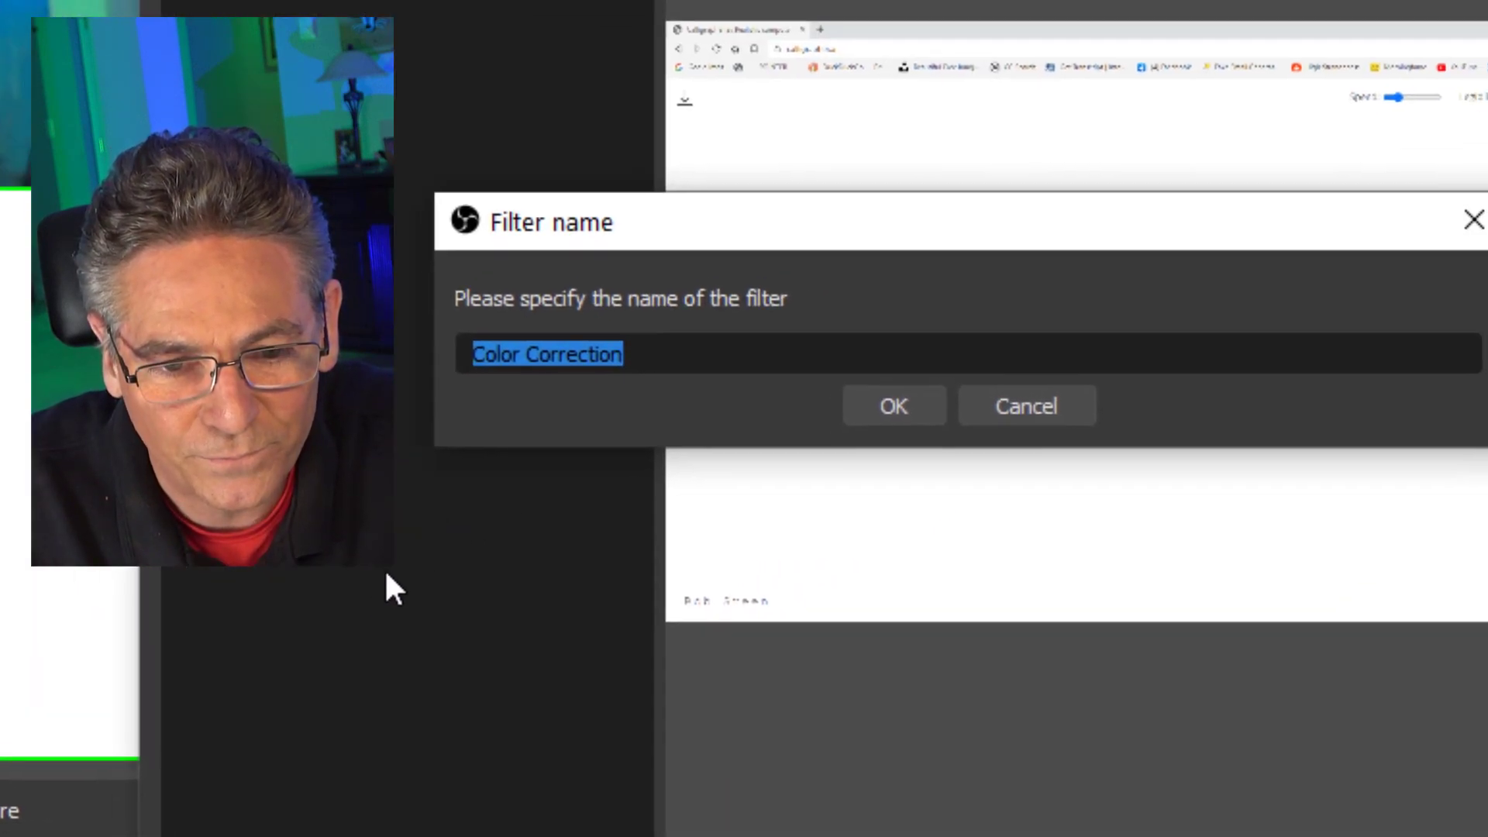
click(881, 415)
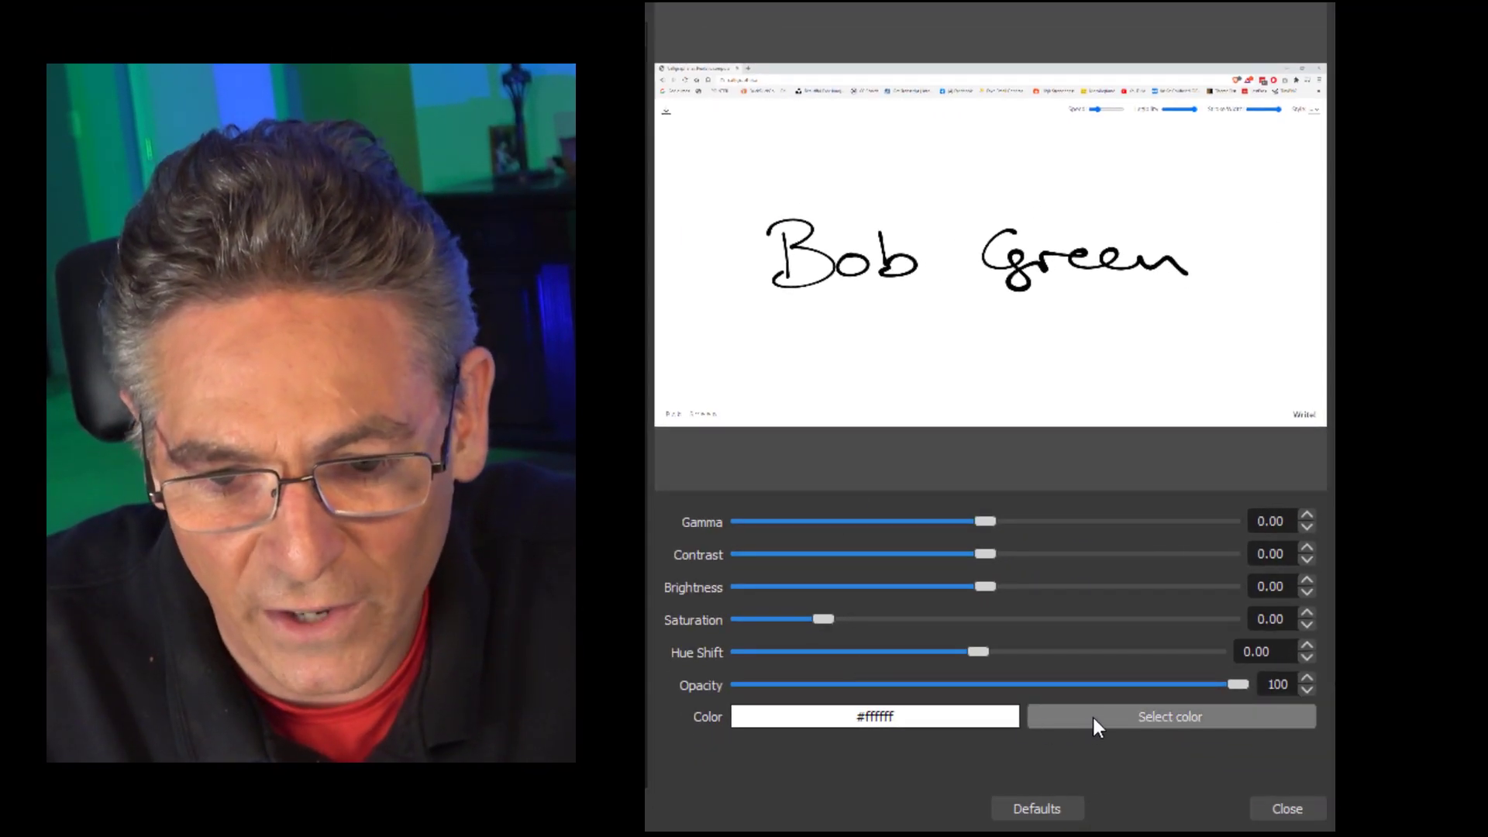
- Tint the capture yellow #ffff00 with gamma -3.00, brightness -1.00 and saturation 1.97
click(1095, 714)
click(792, 314)
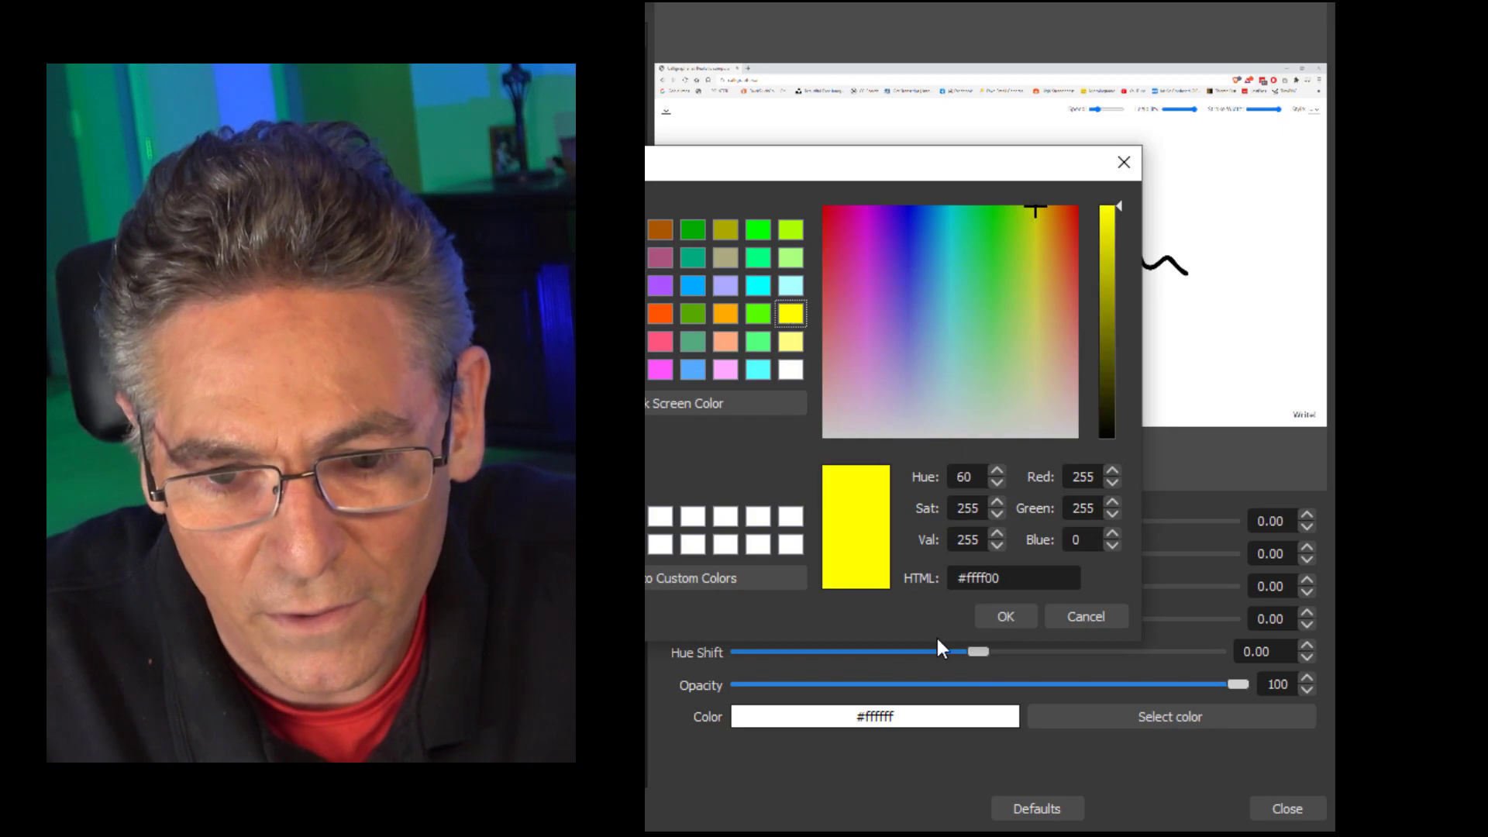
click(984, 614)
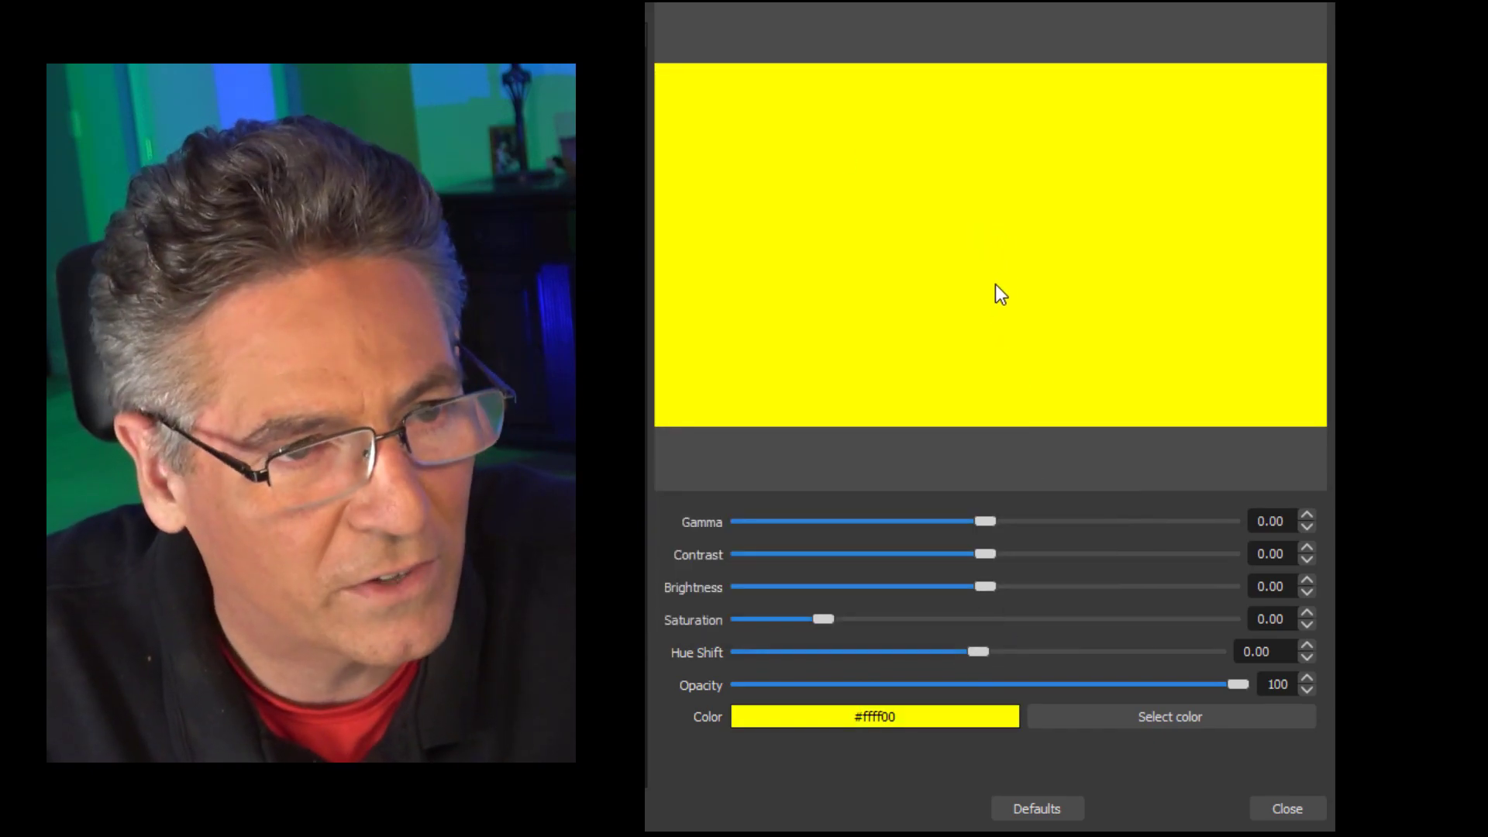
drag(986, 521, 744, 521)
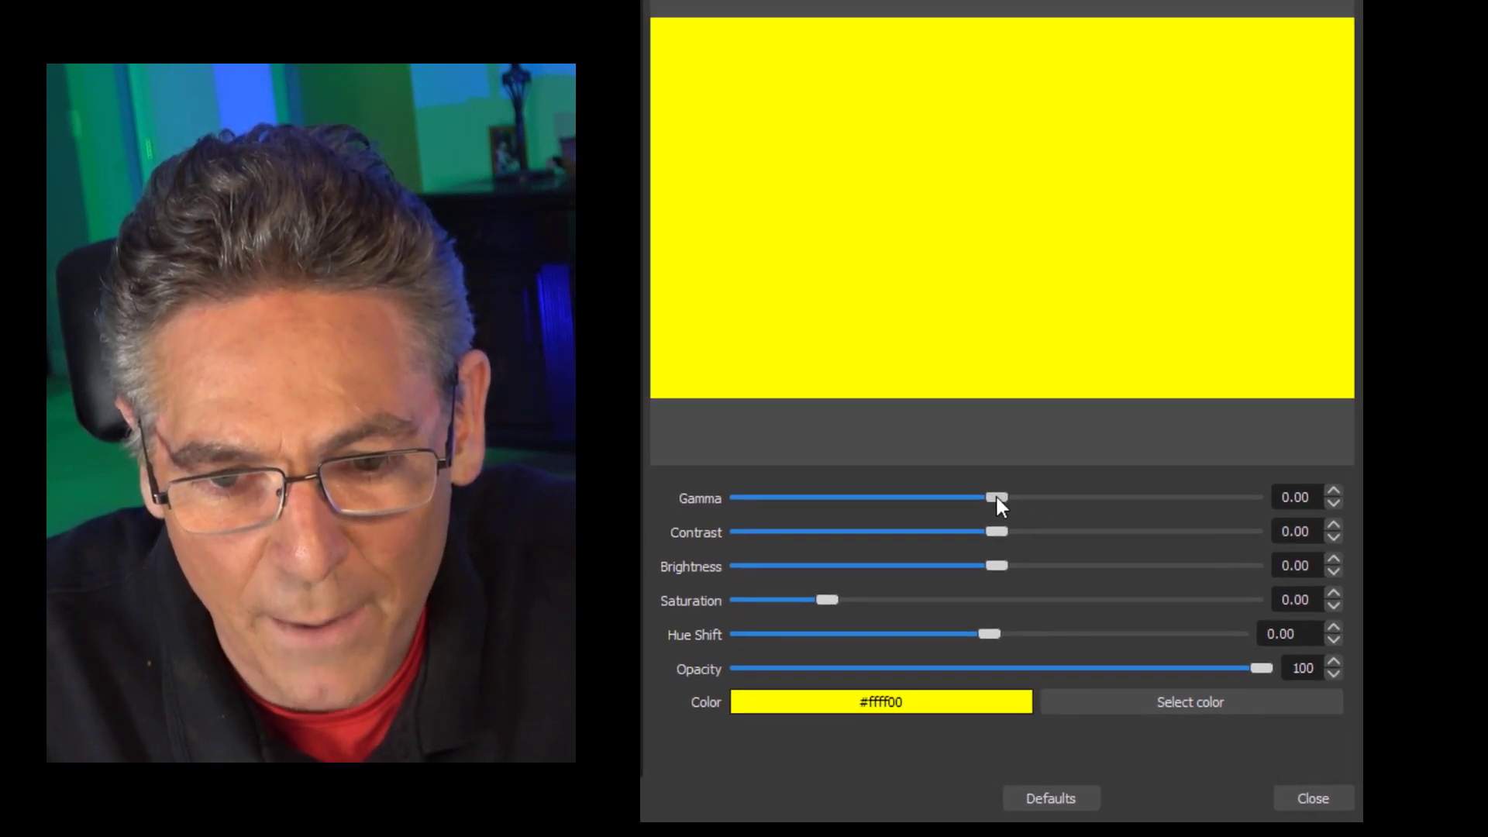
drag(749, 429, 705, 429)
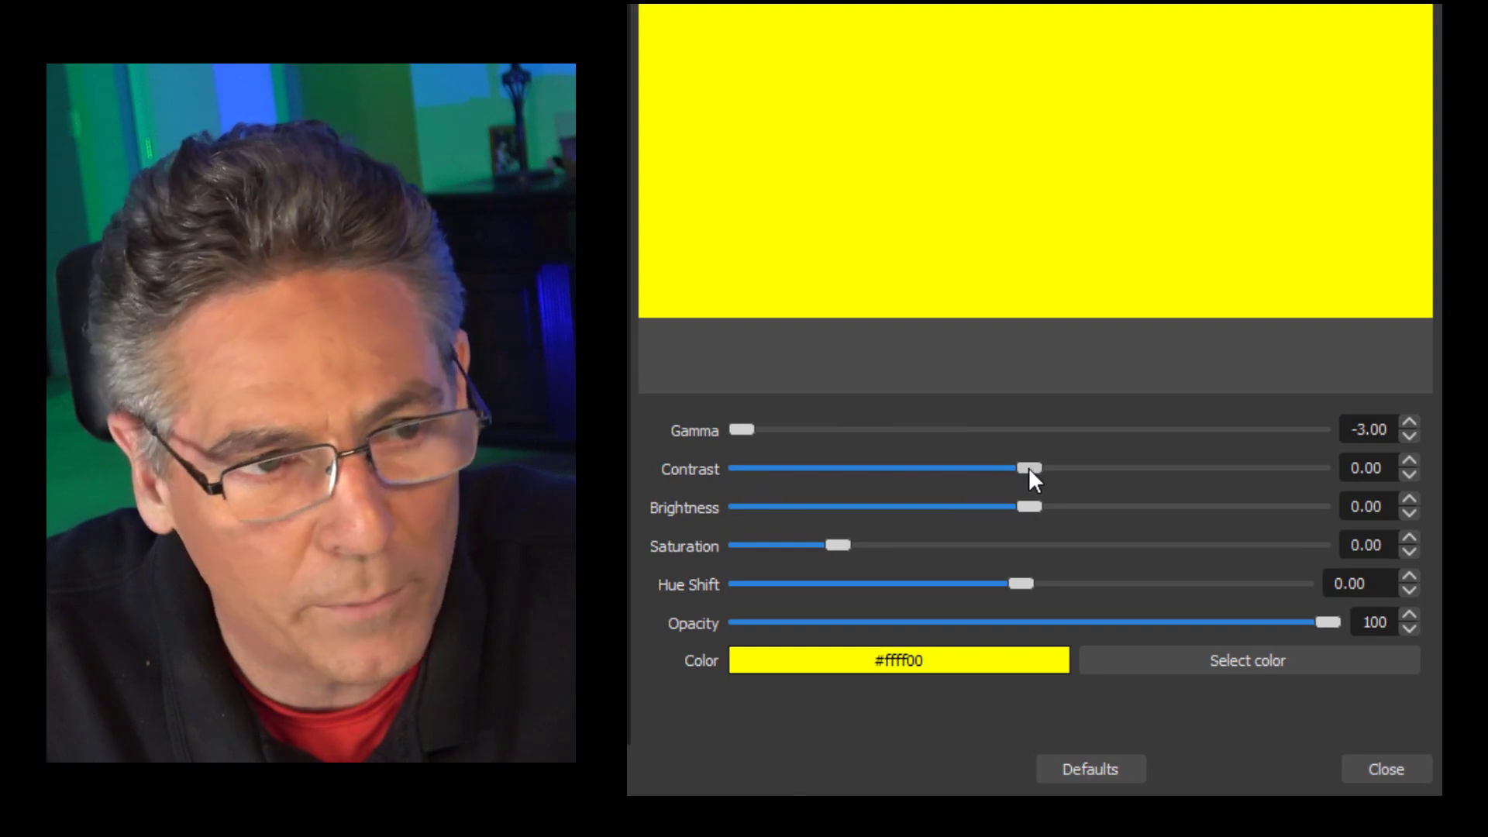
drag(1025, 507, 702, 511)
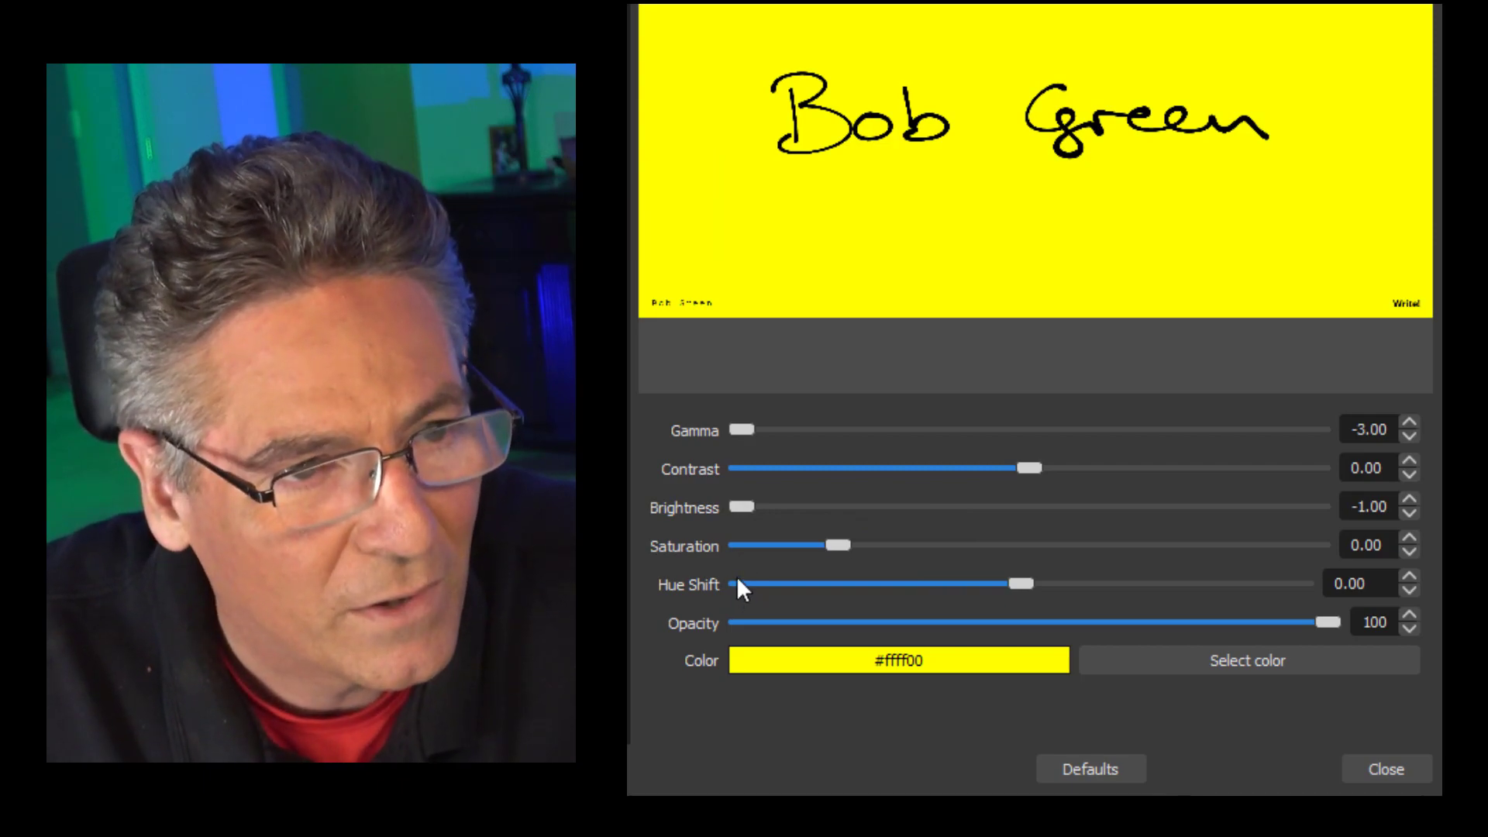
drag(840, 544, 1007, 545)
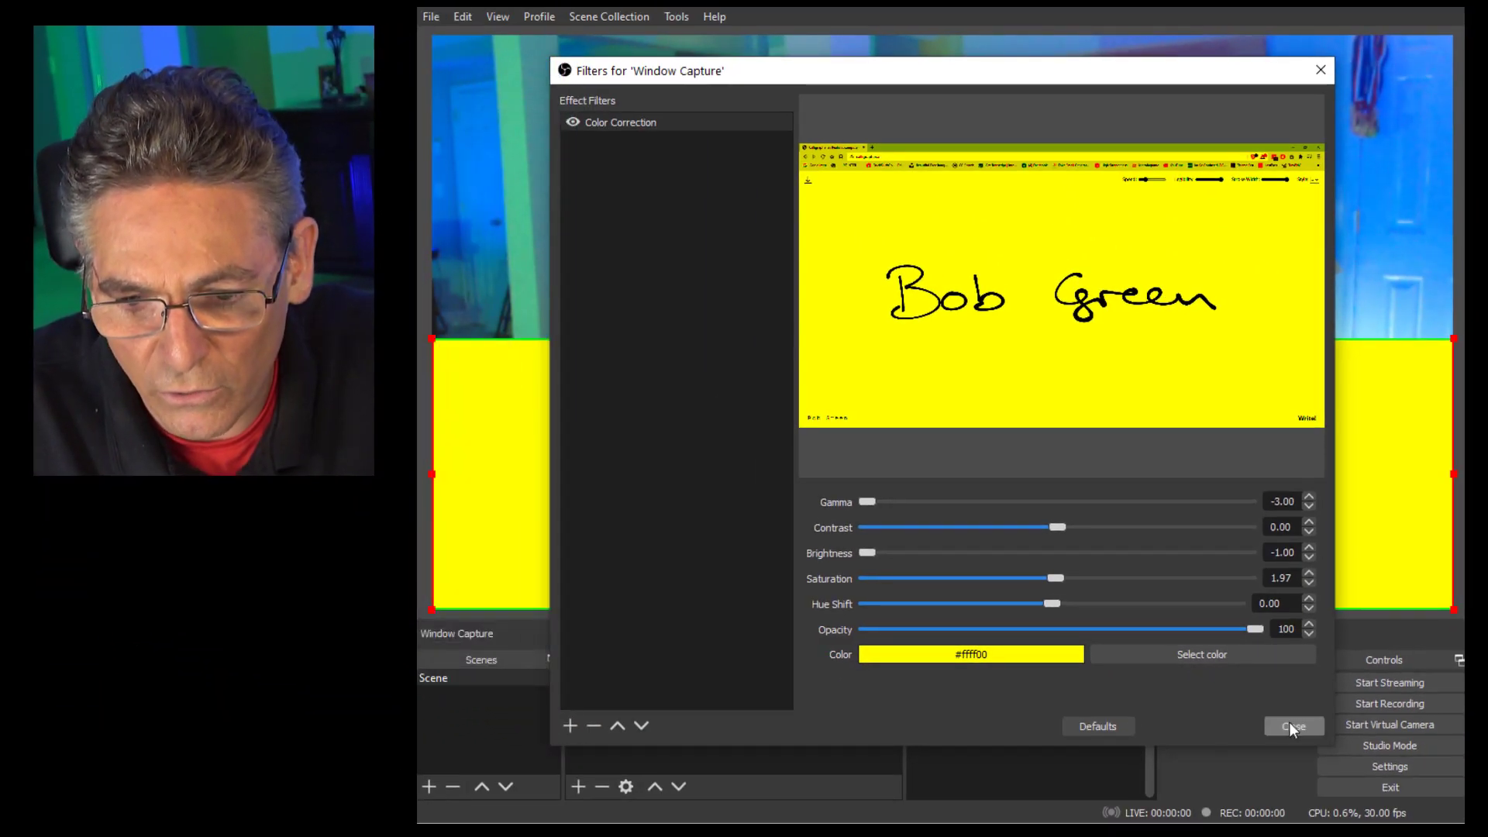
- Close and reopen the Window Capture's Filters, then bring up the filter types list
click(1290, 724)
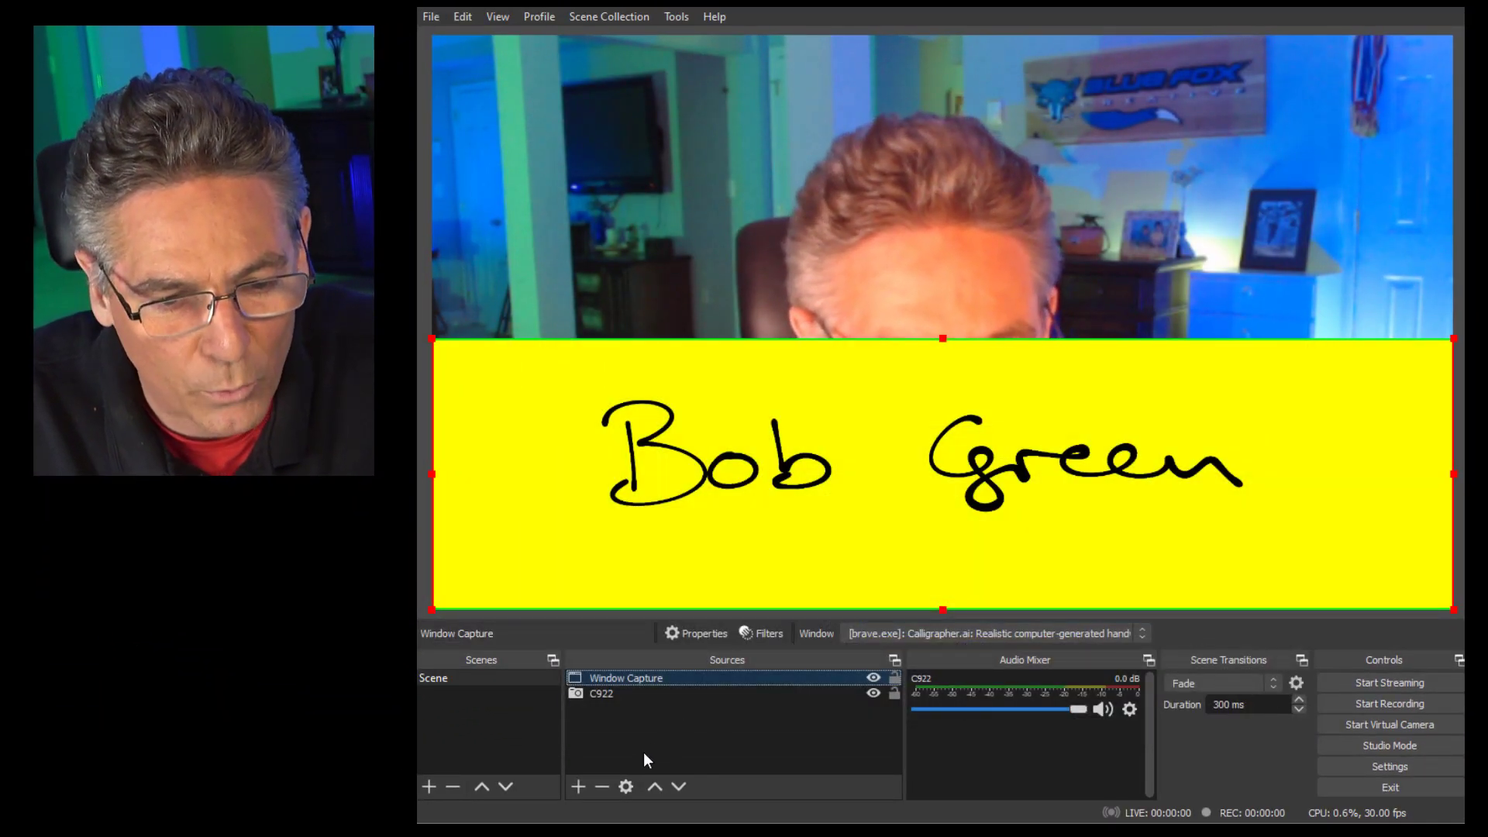
right_click(706, 679)
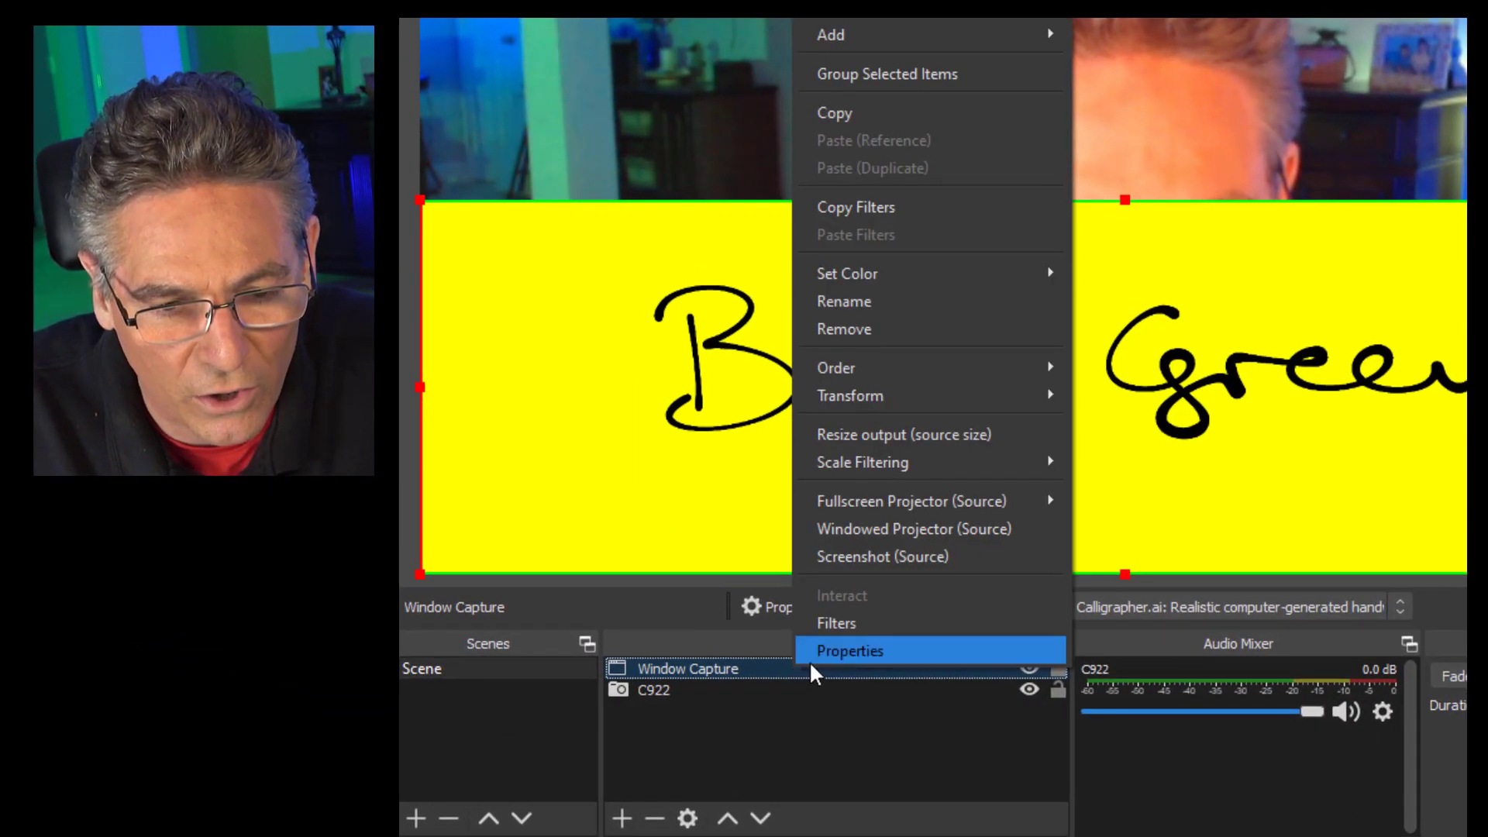
click(841, 623)
click(614, 734)
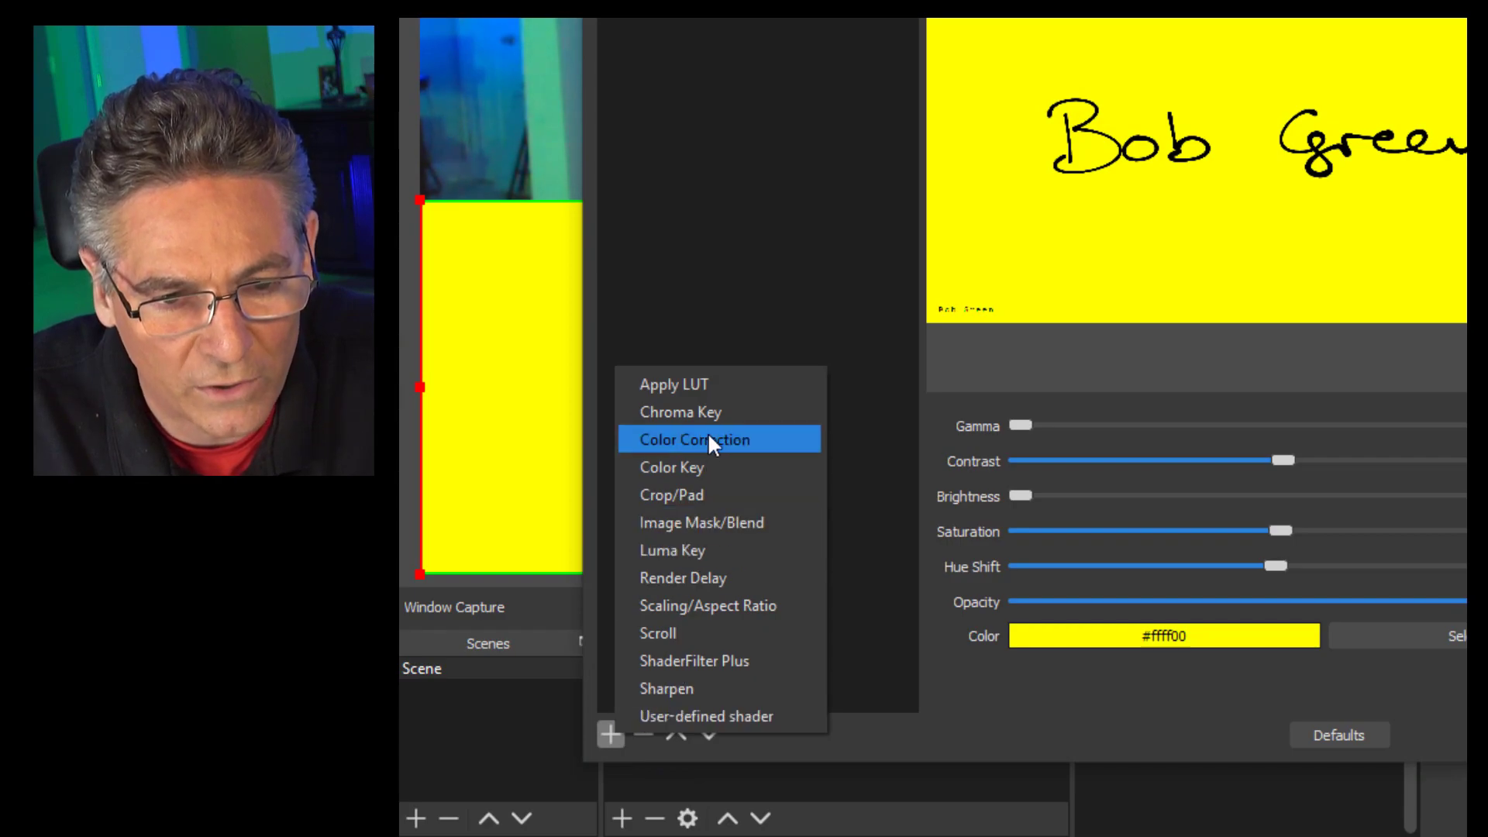
- Add a Chroma Key filter with its Key Color Type set to Custom
click(710, 412)
click(1065, 341)
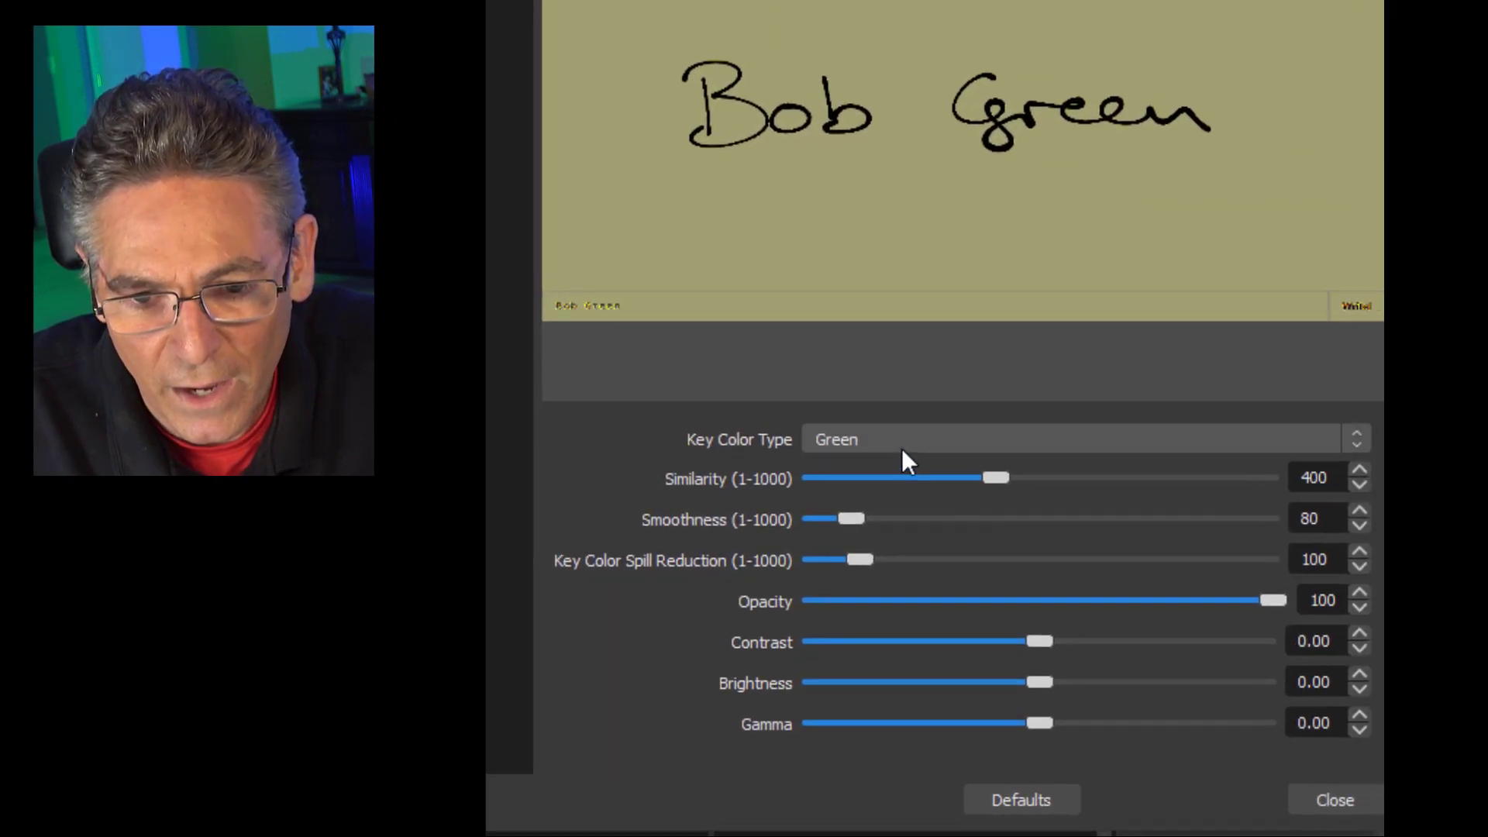
click(907, 440)
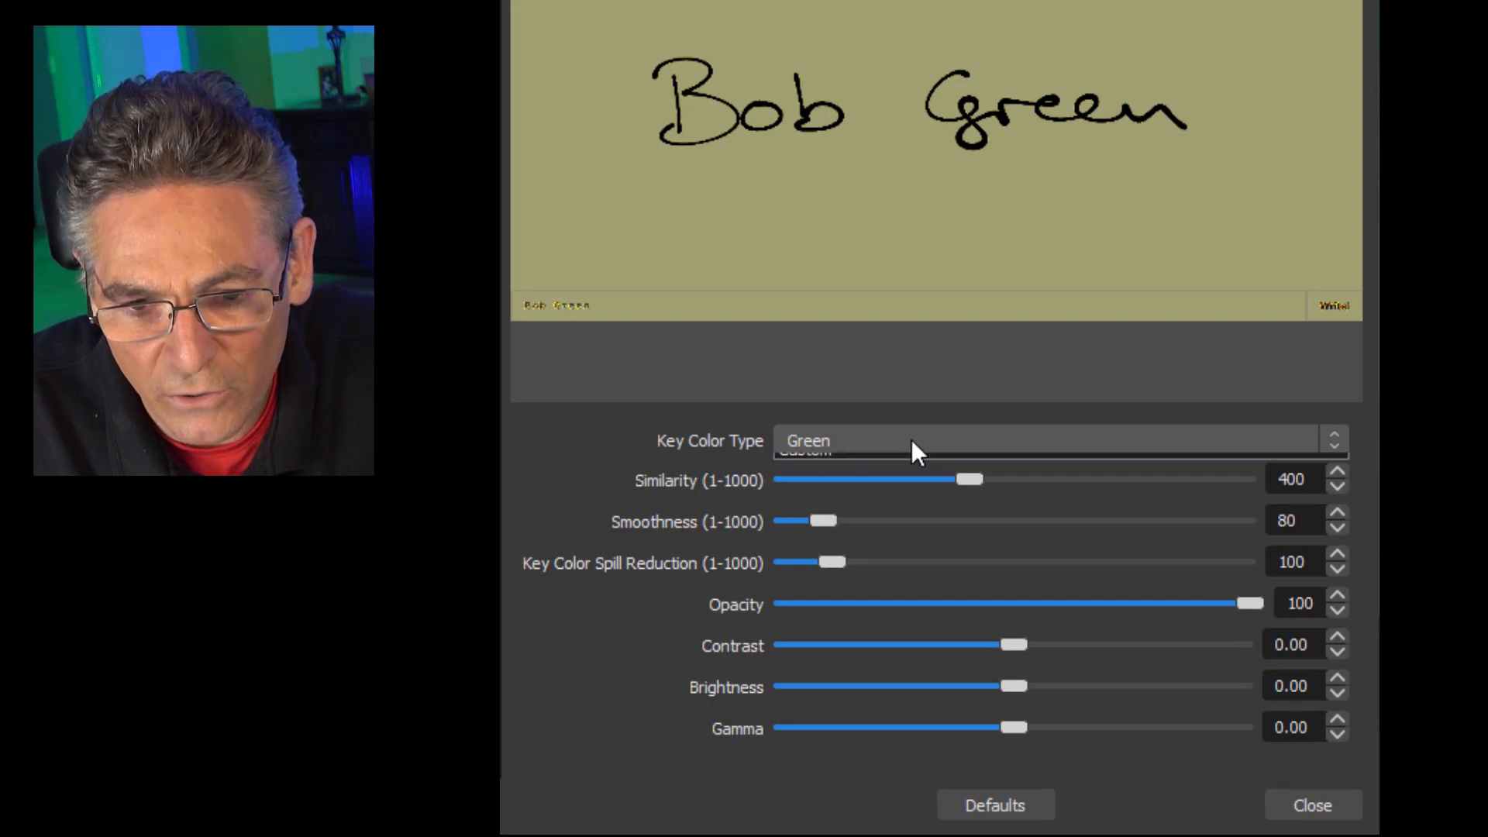
click(885, 519)
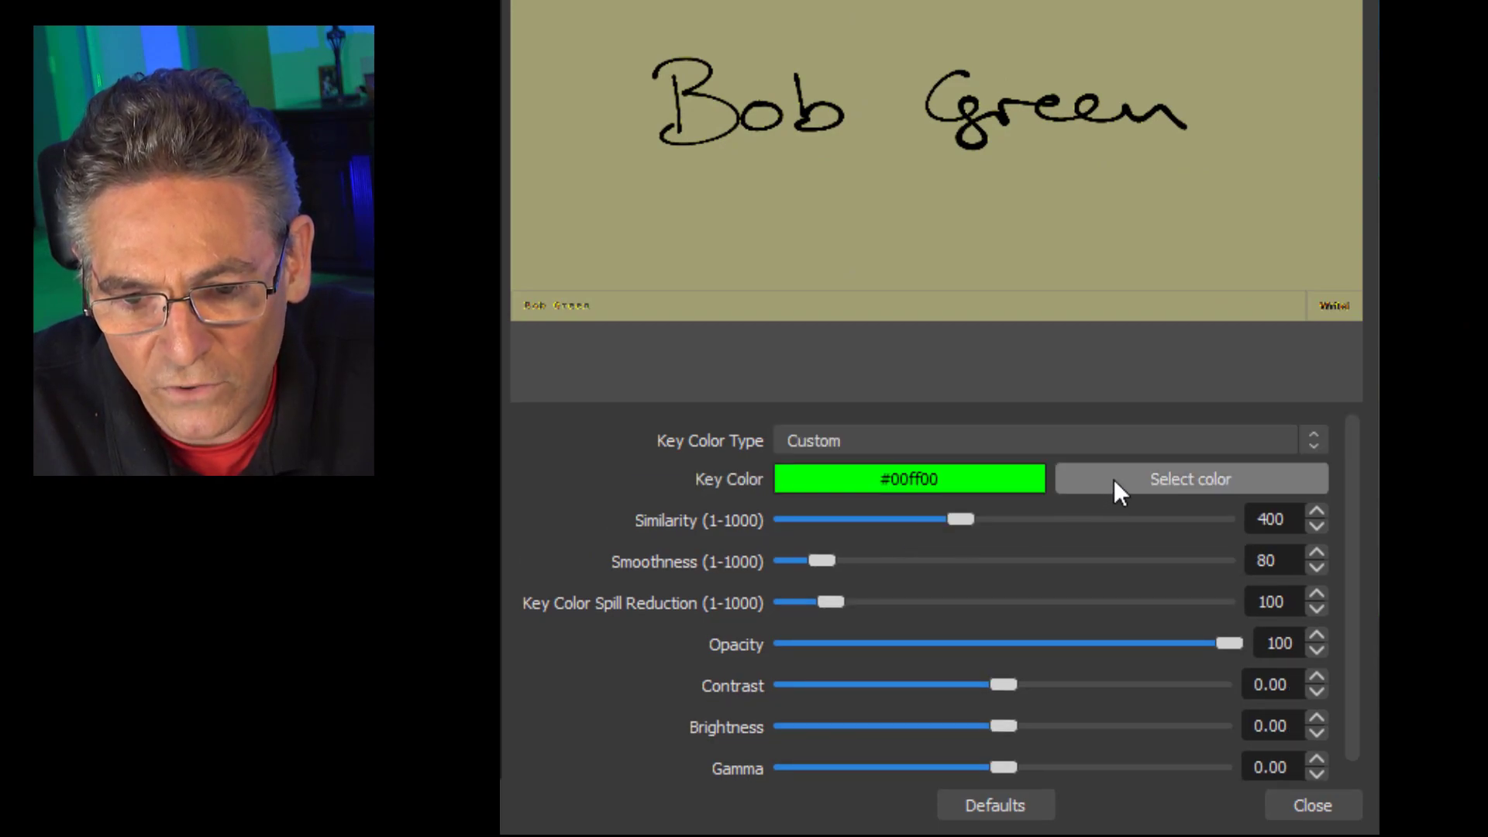
- Key out yellow #ffff00 with similarity 1 and smoothness raised to 257
click(1114, 479)
click(685, 176)
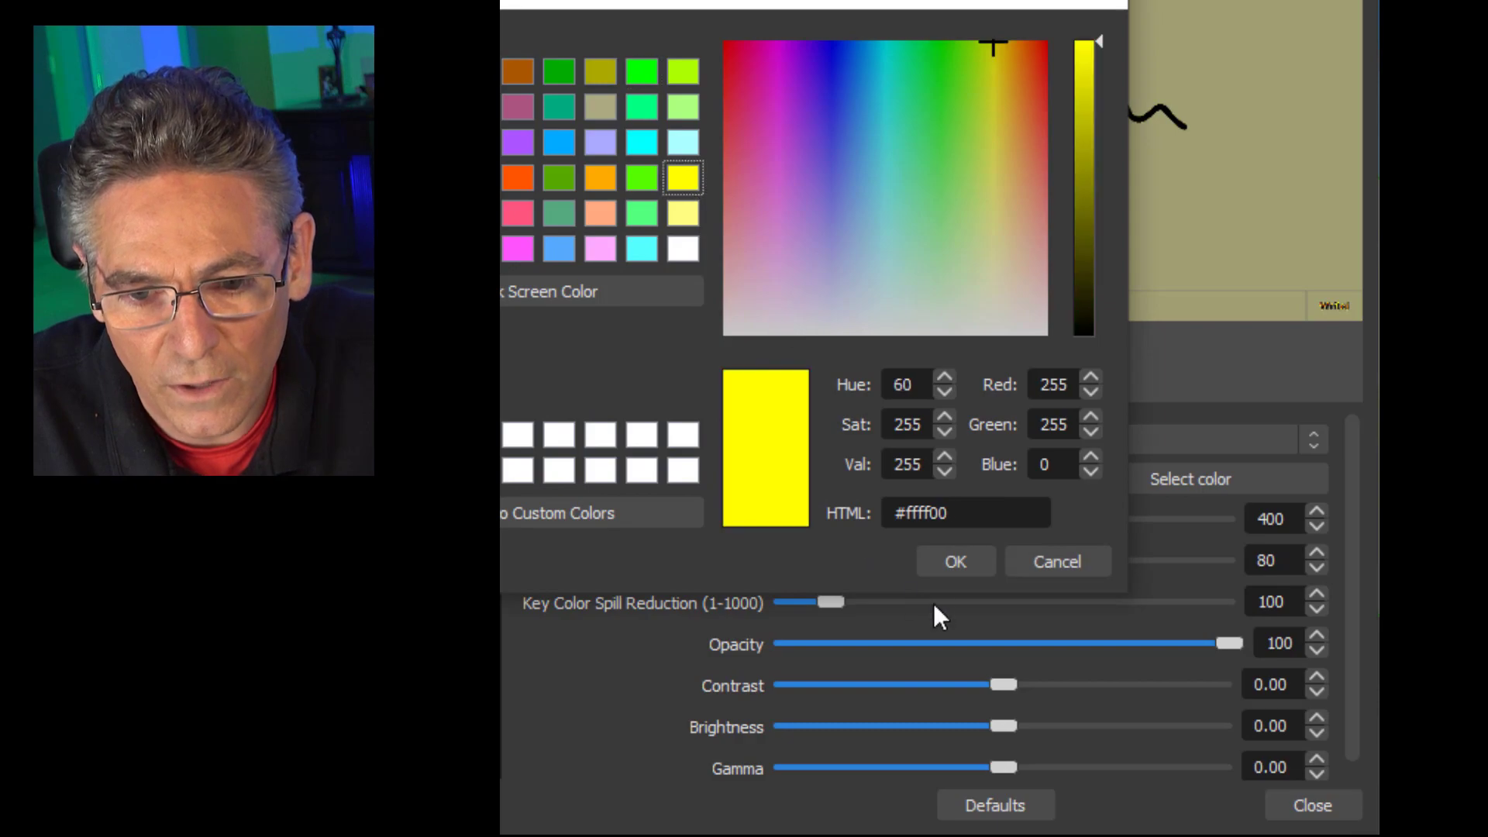
click(947, 562)
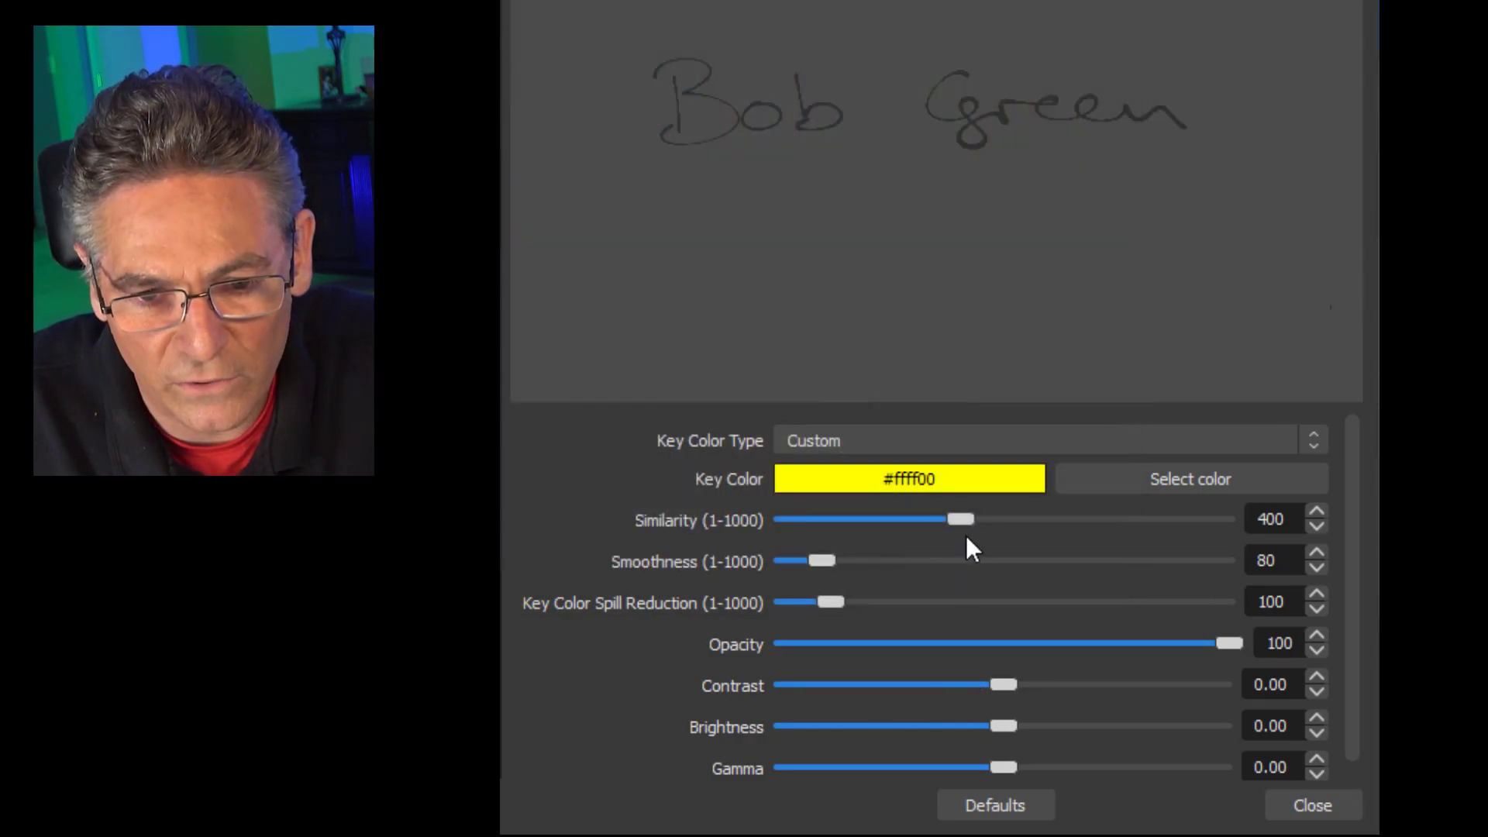
drag(962, 517, 780, 518)
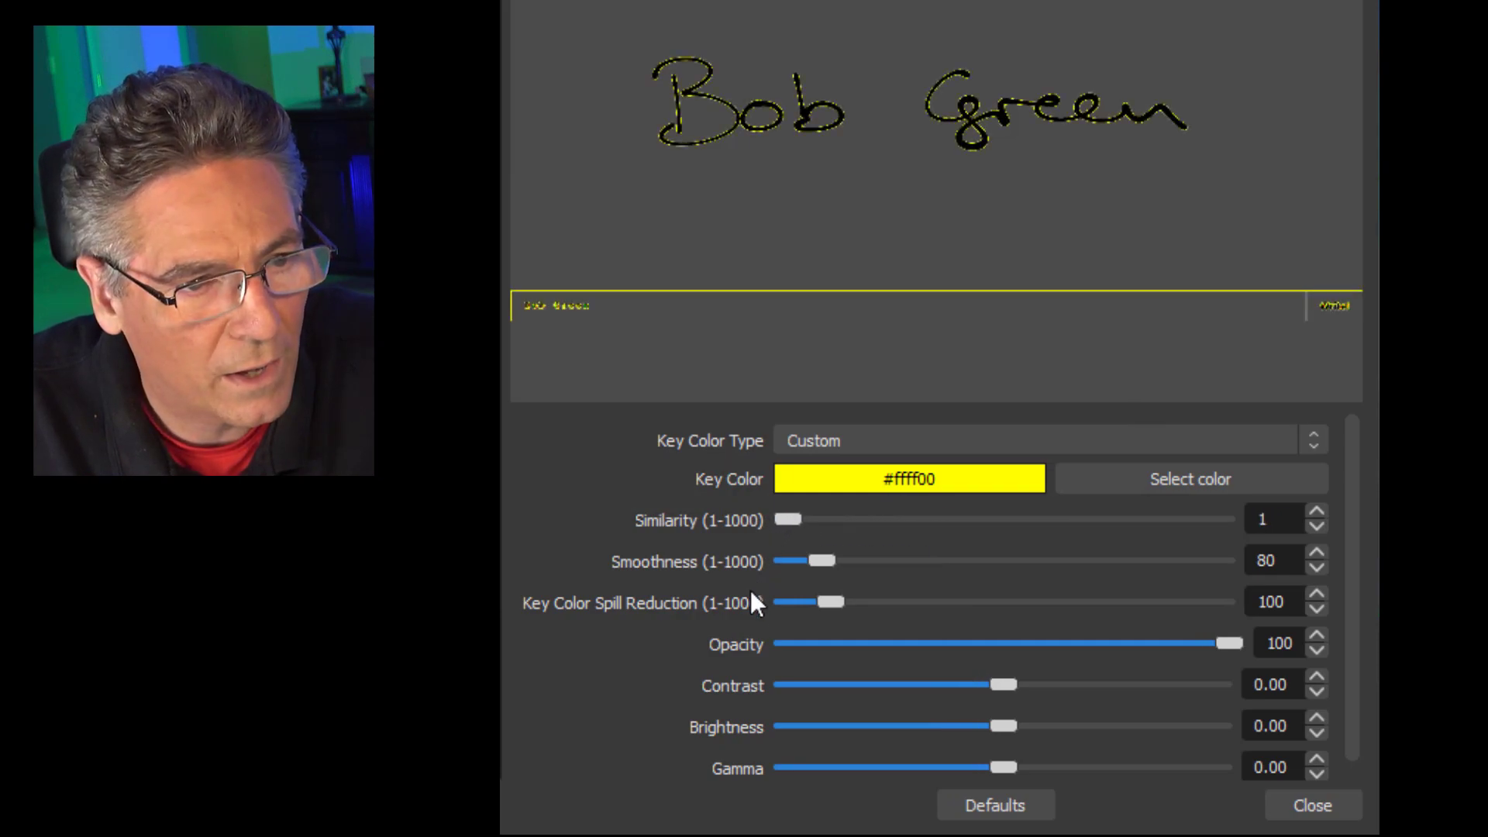
drag(820, 557, 912, 572)
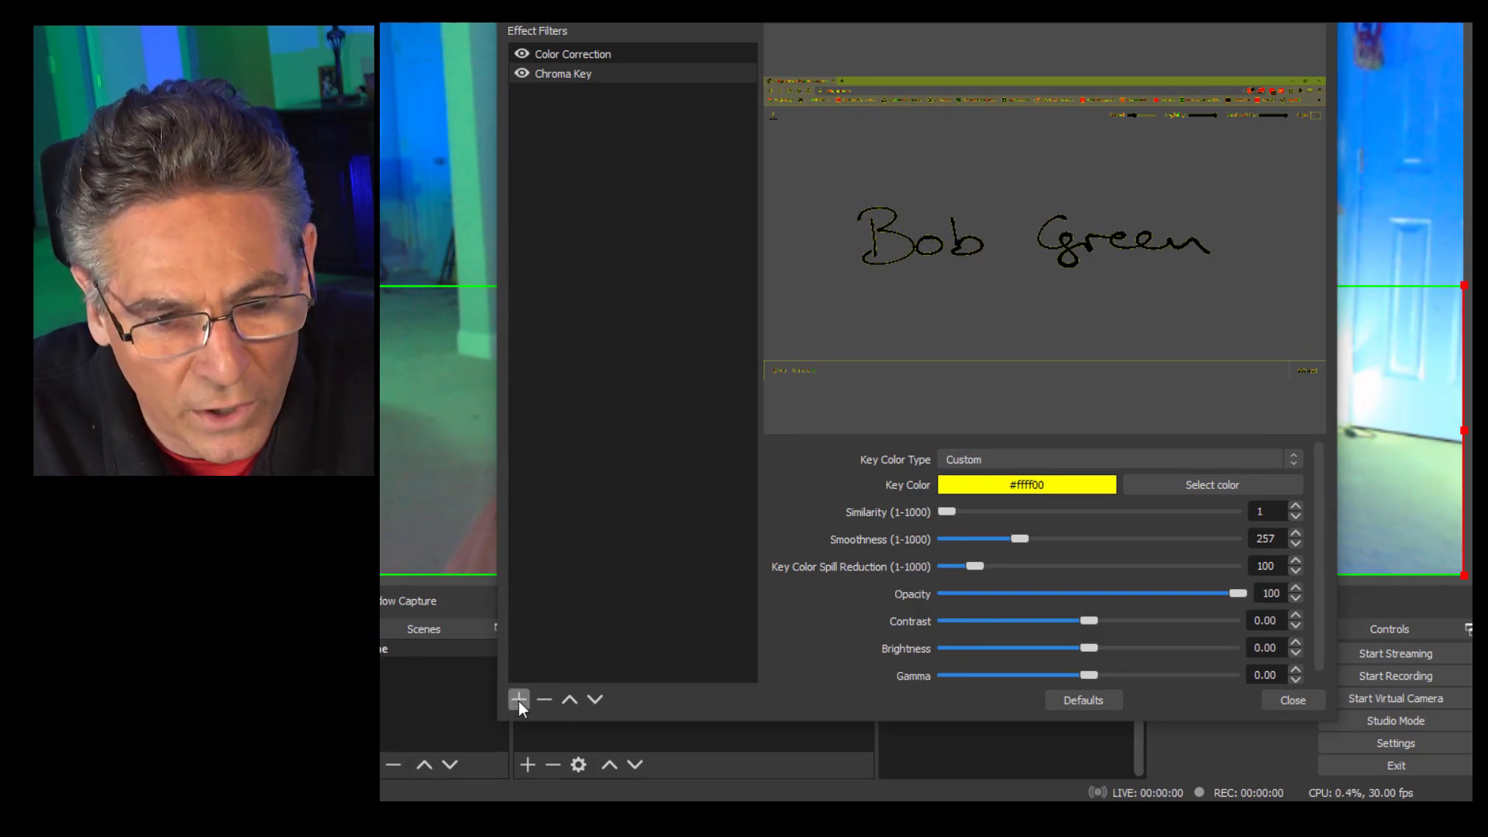
- Add Color Correction 2 tinting the handwriting green #55ff00, then close the Filters window
click(518, 700)
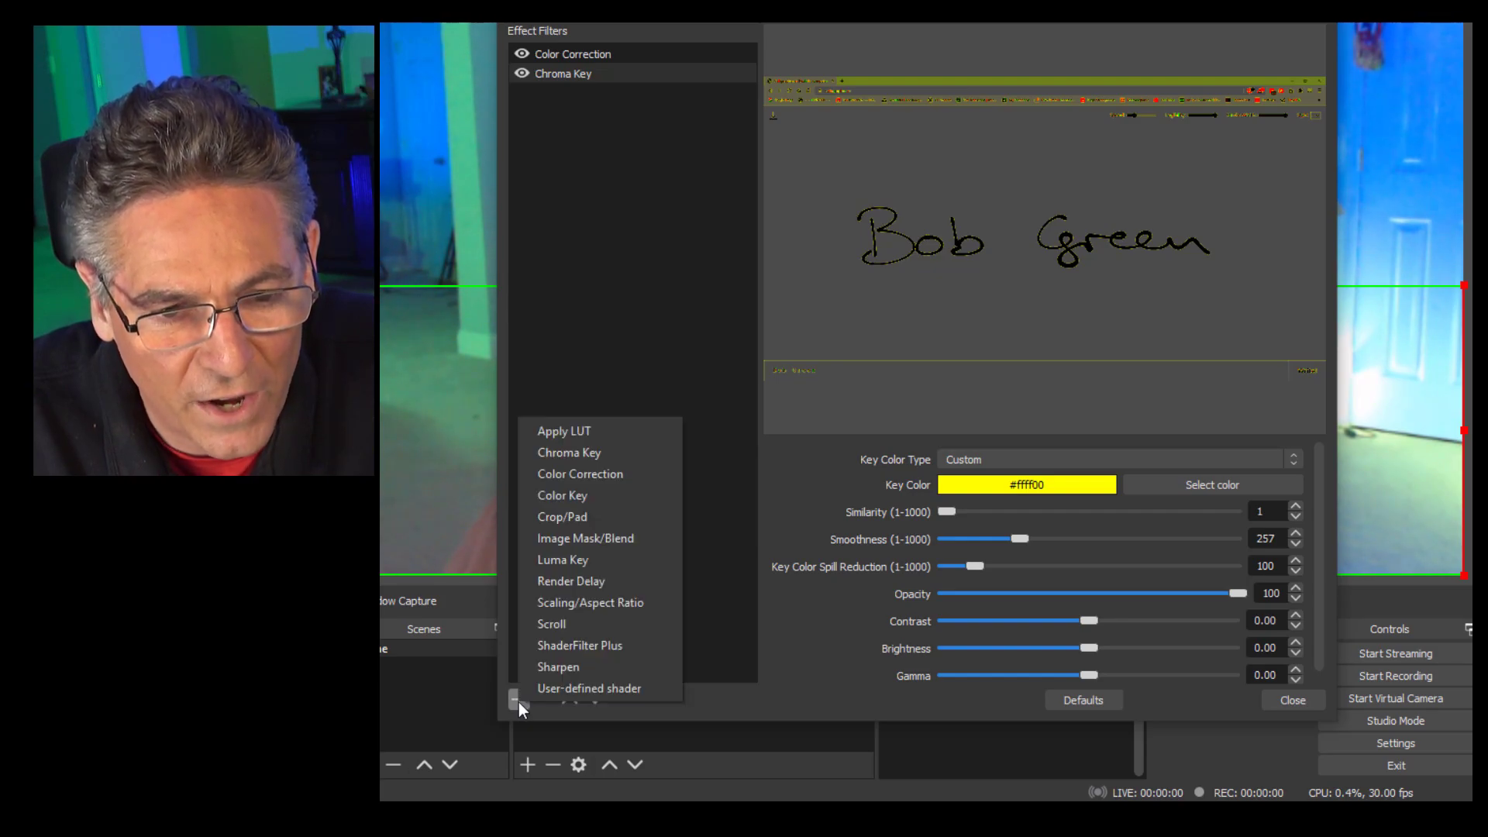
click(617, 474)
click(874, 397)
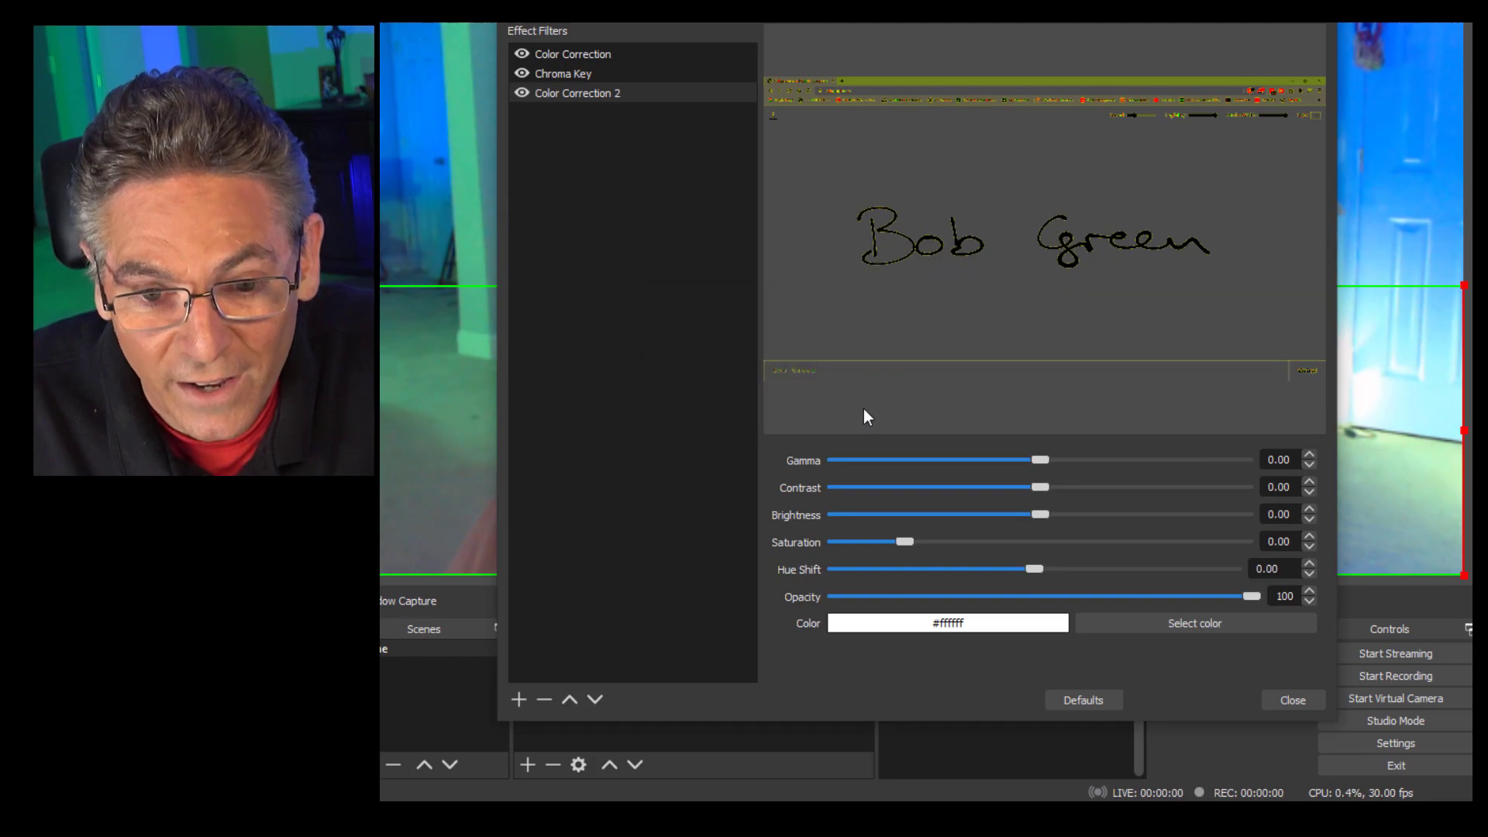
click(1146, 624)
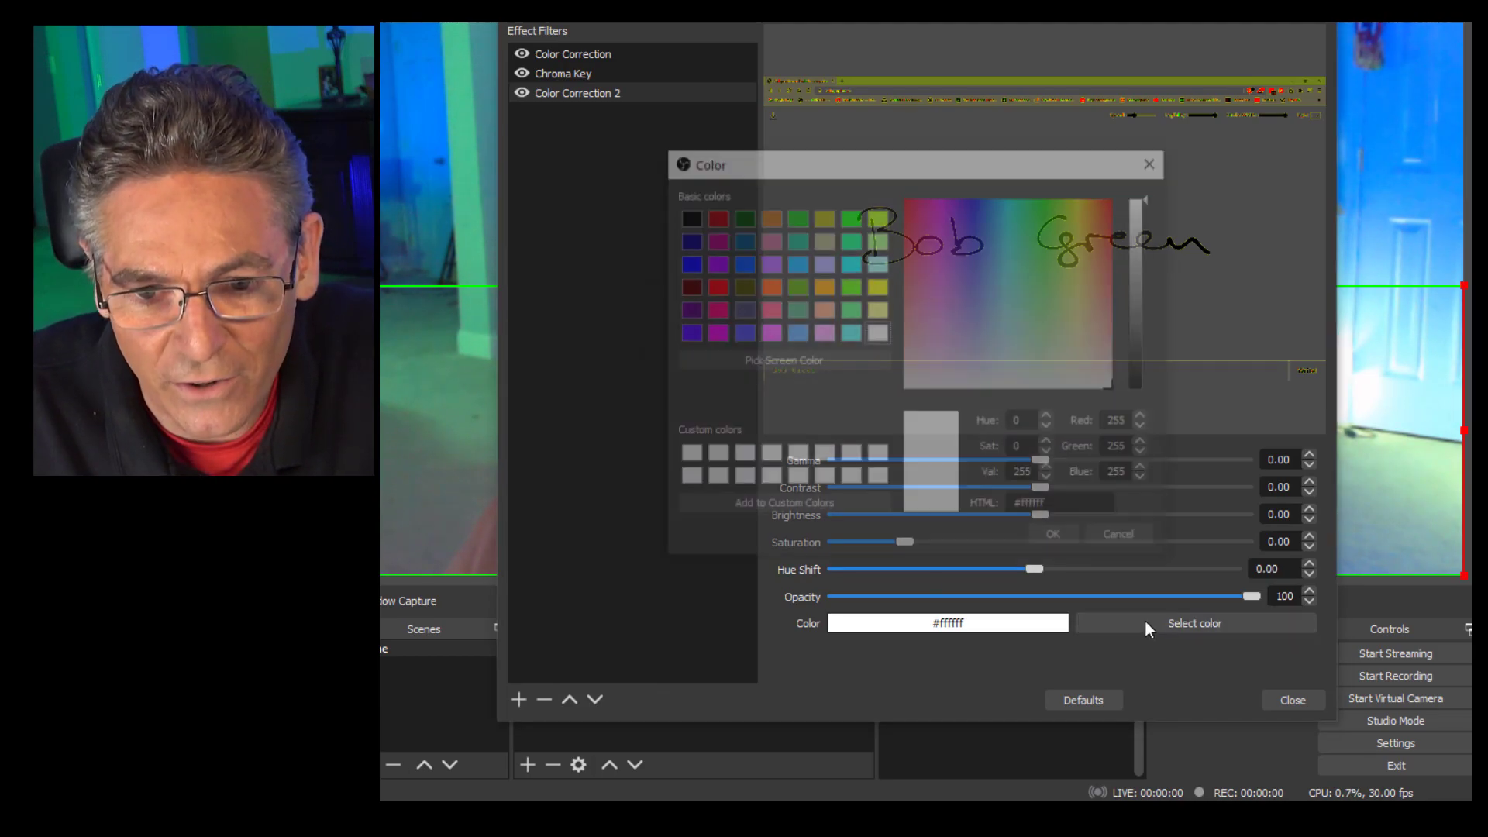
click(848, 287)
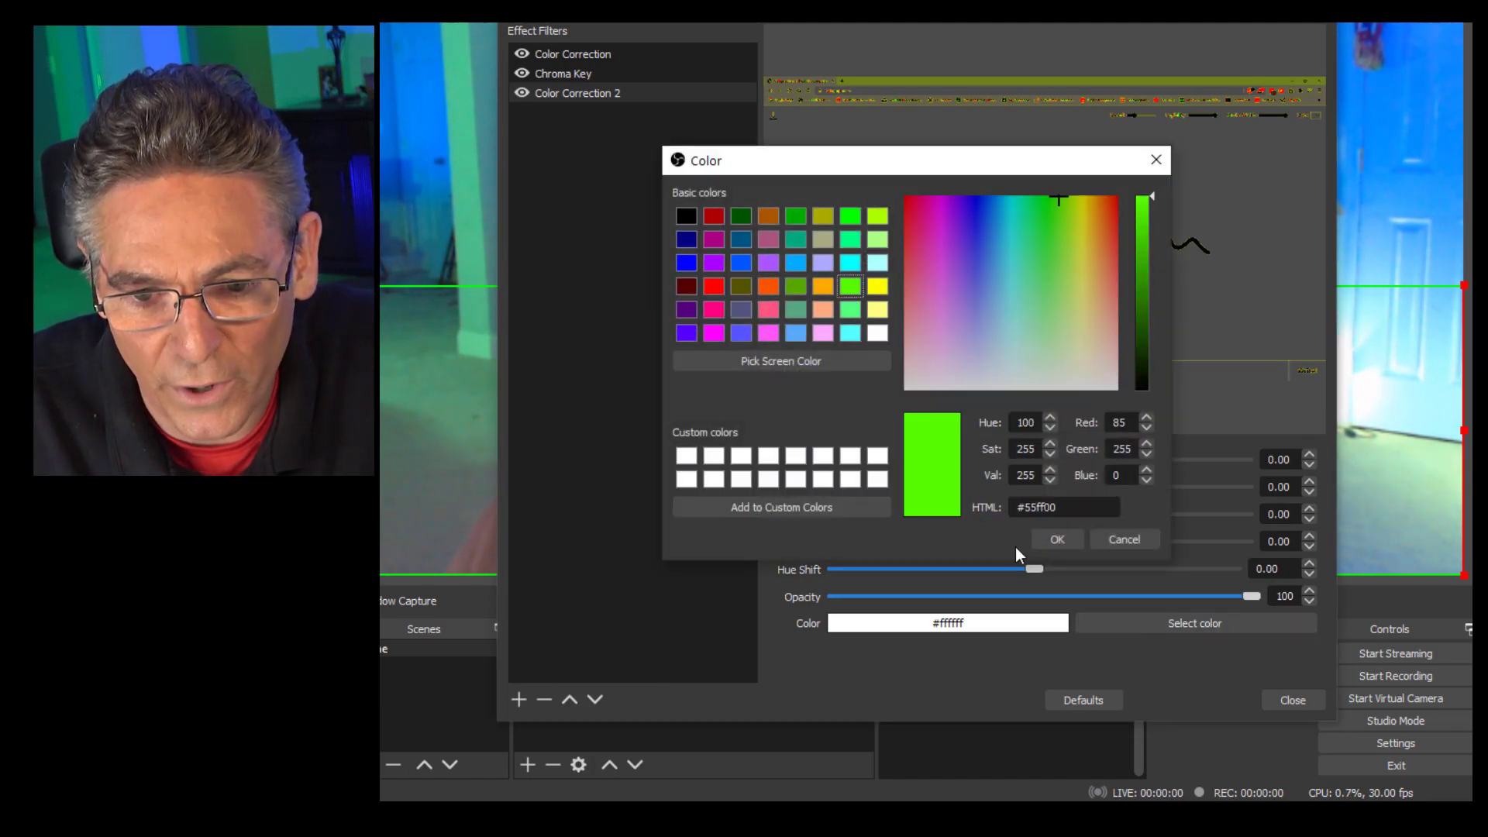
click(1045, 541)
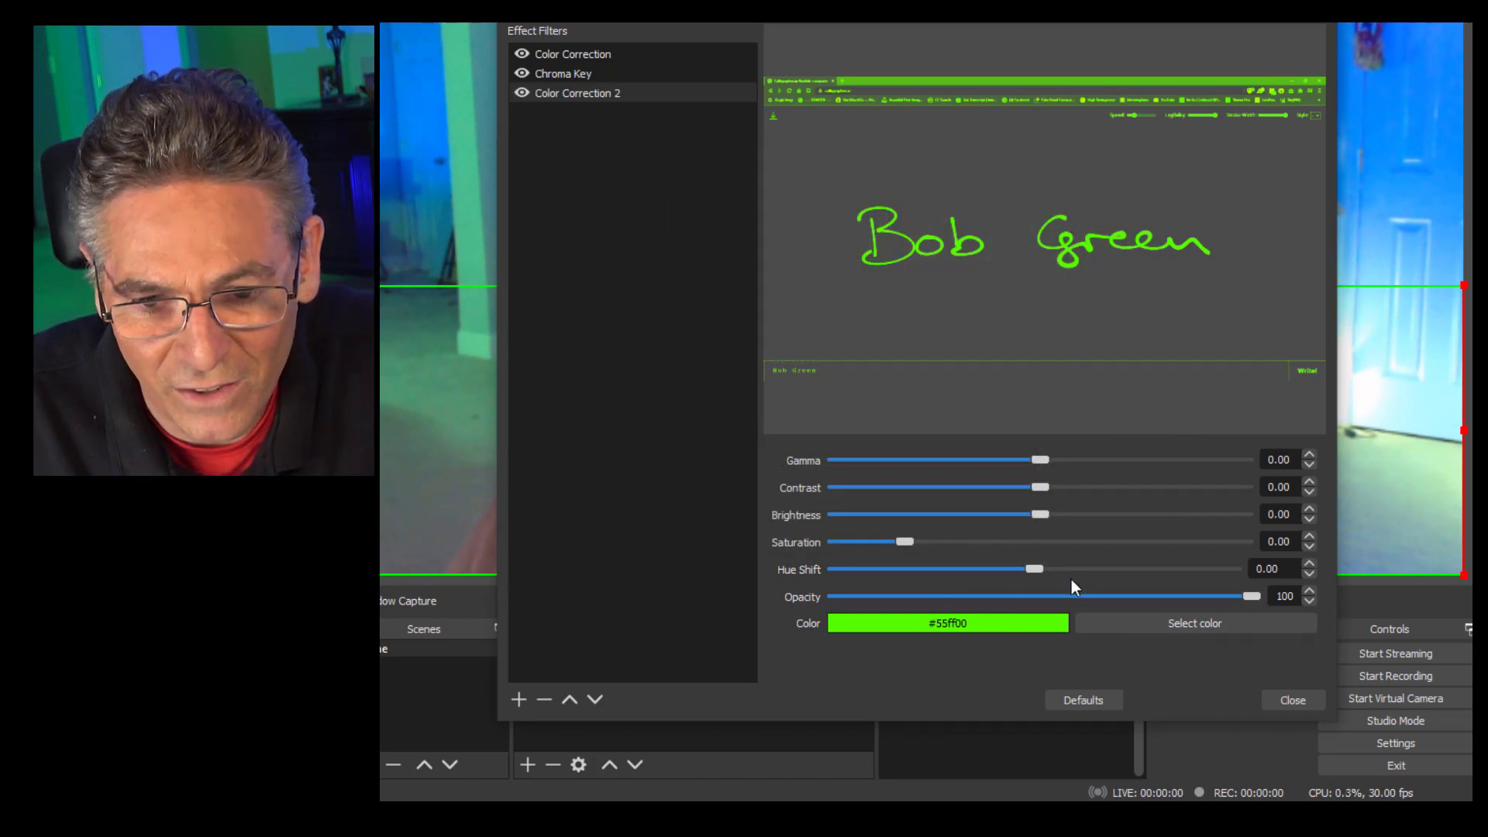
click(1291, 698)
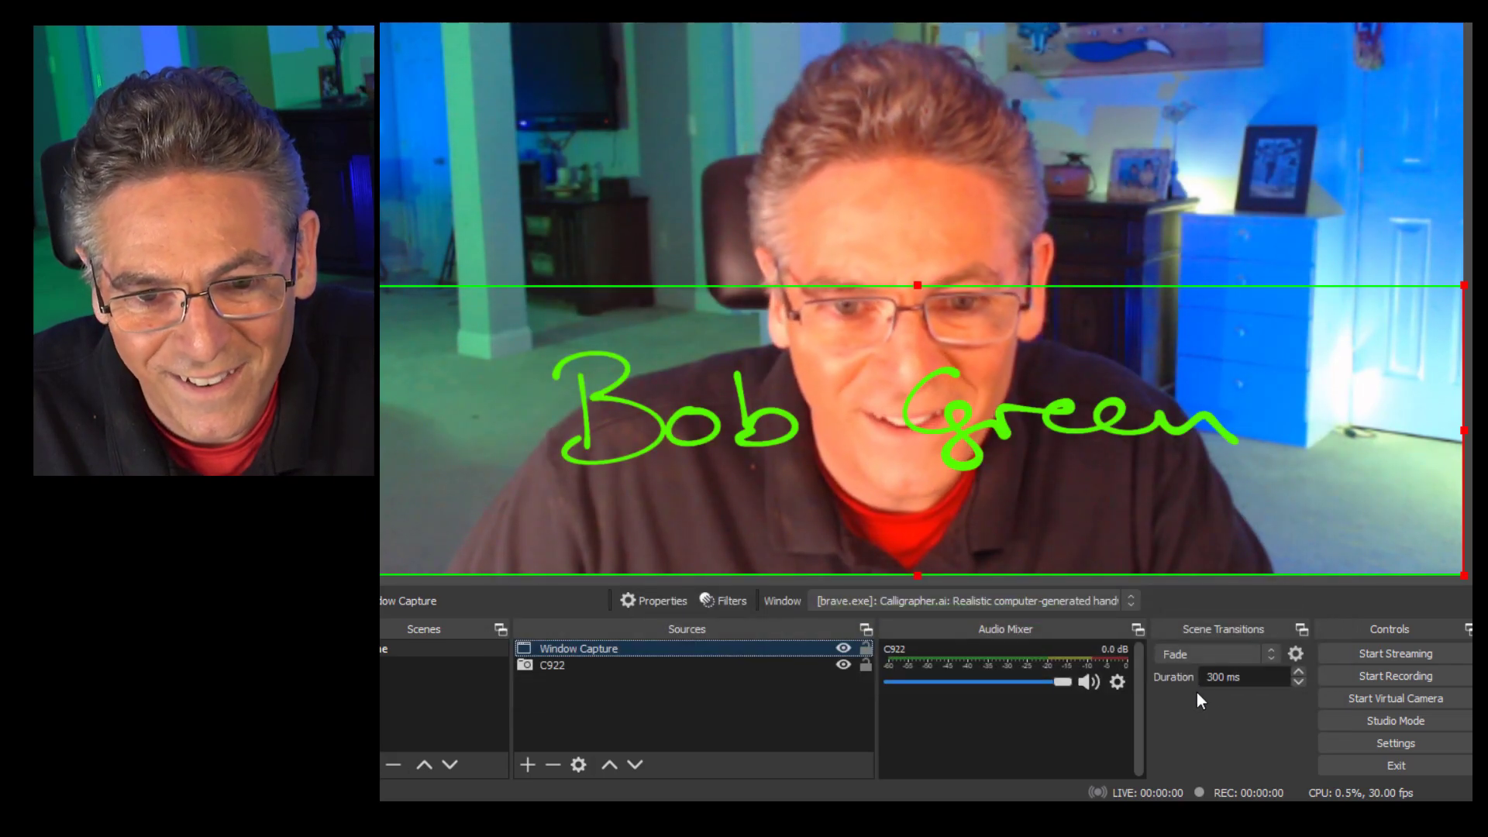